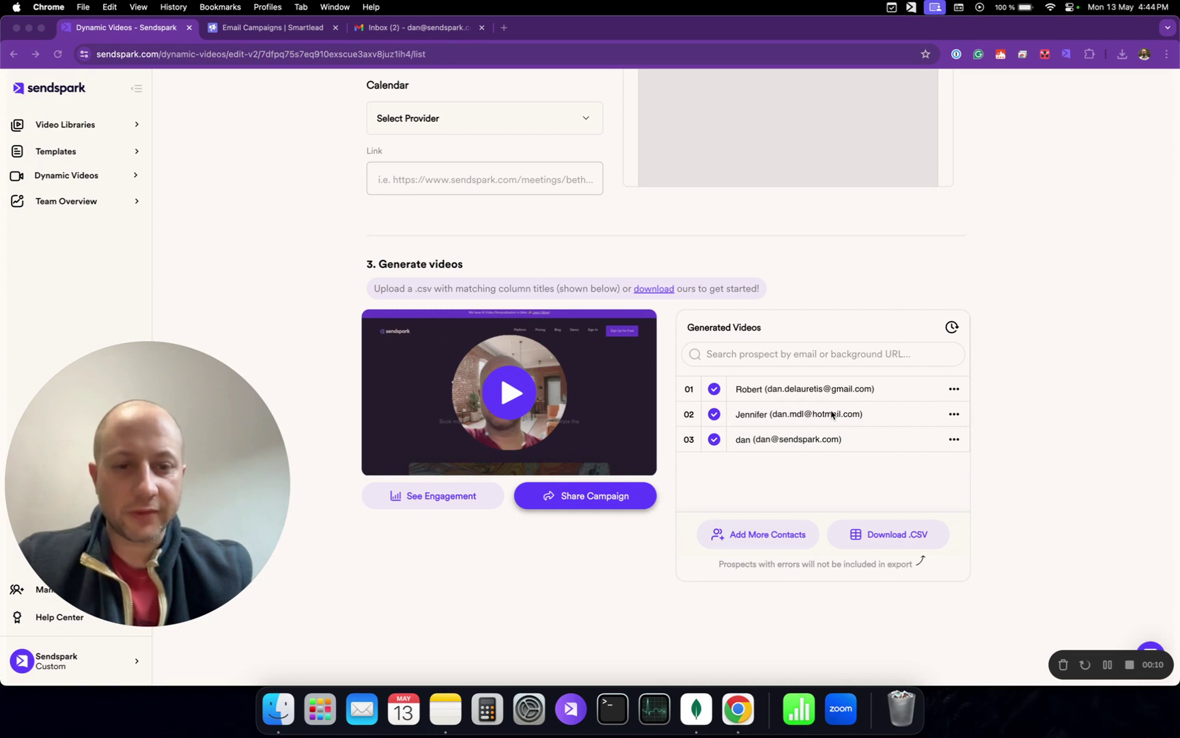
# Switch to Smartlead, upload testing-biju-dynamic-campaign-prospects.csv as the campaign's leads and save the default import settings
pyautogui.click(875, 578)
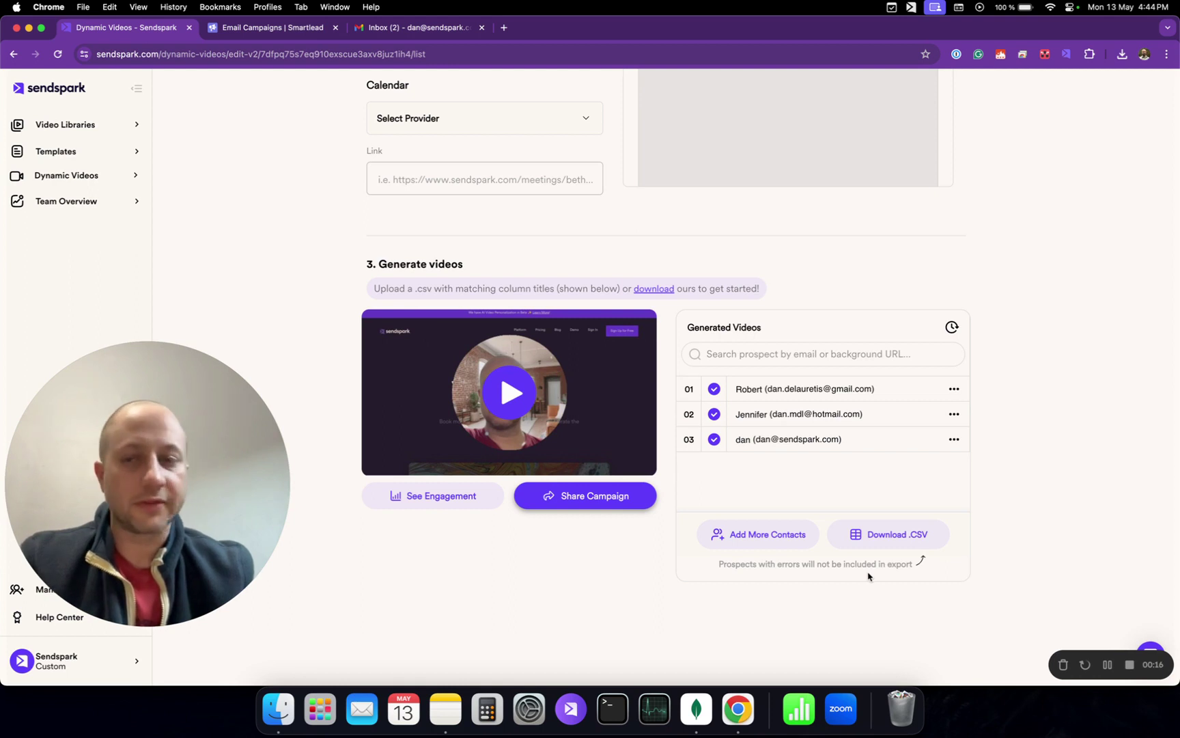
pyautogui.click(275, 26)
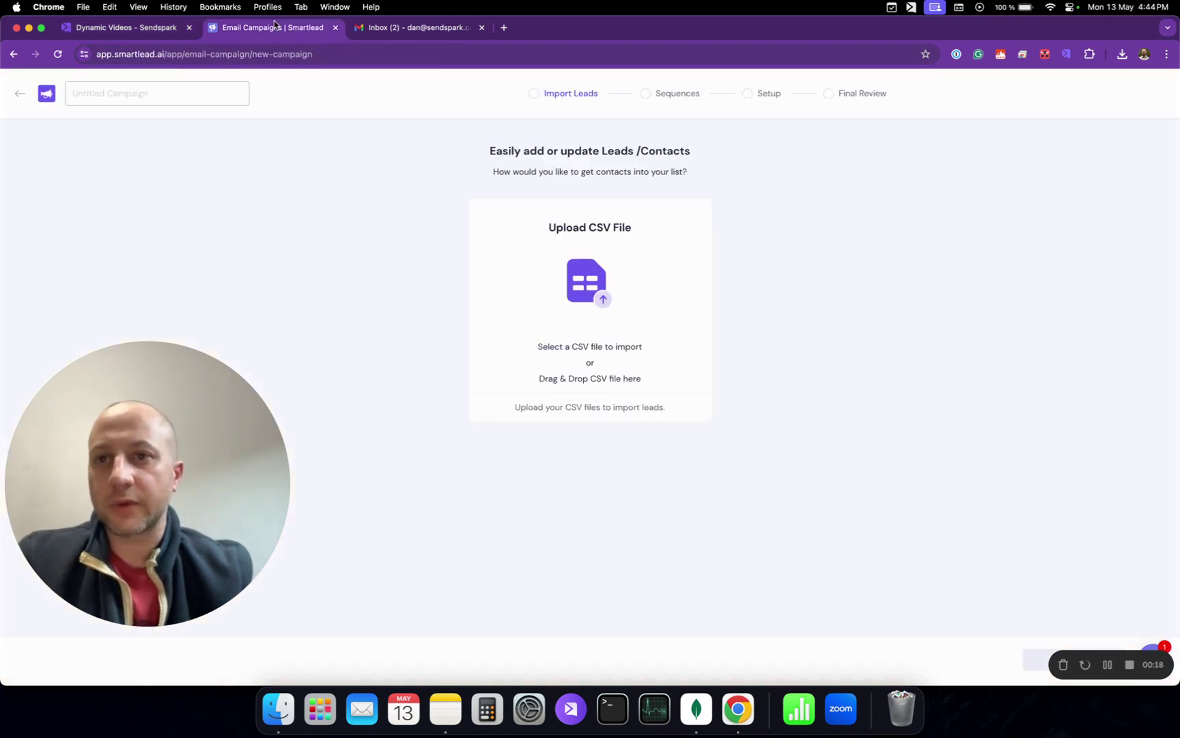
pyautogui.click(560, 276)
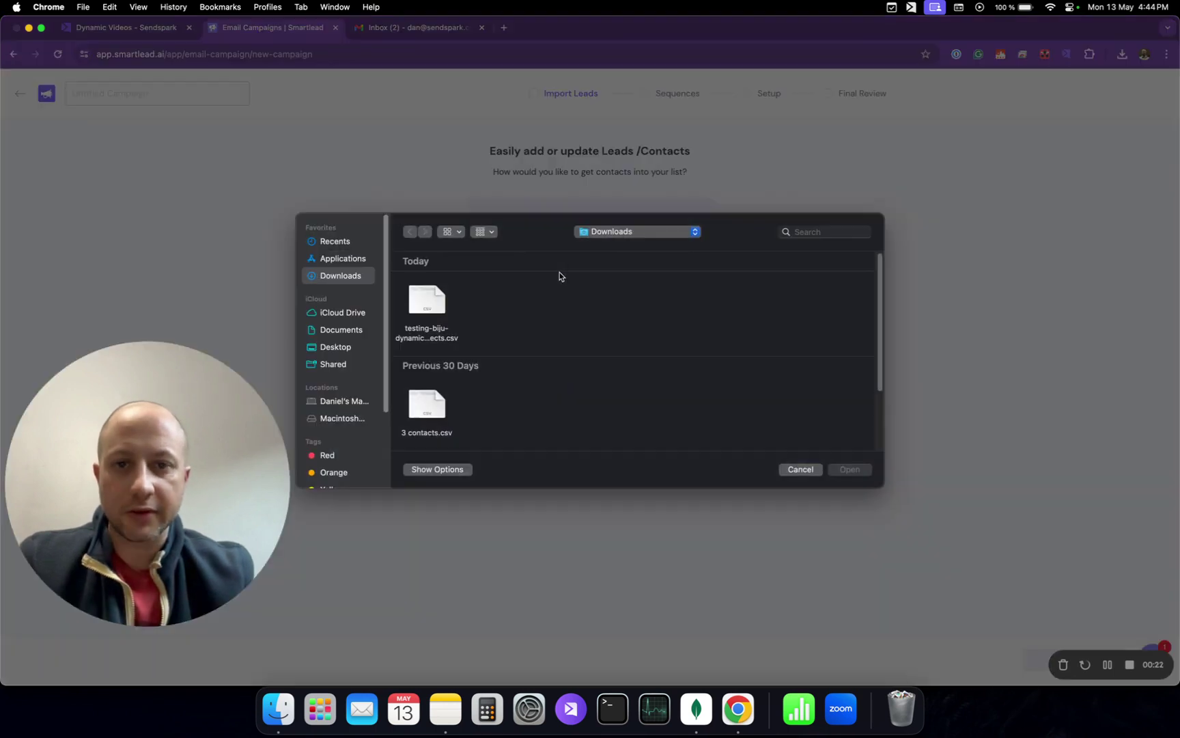
pyautogui.click(428, 314)
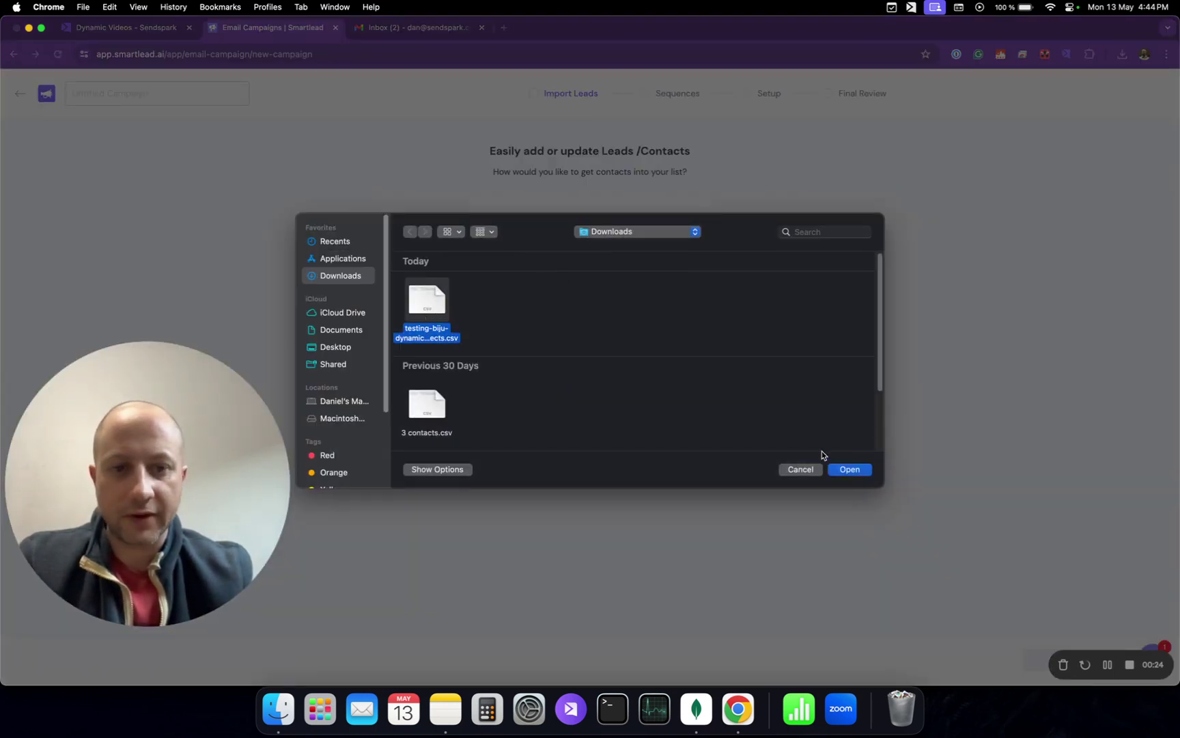
pyautogui.click(848, 469)
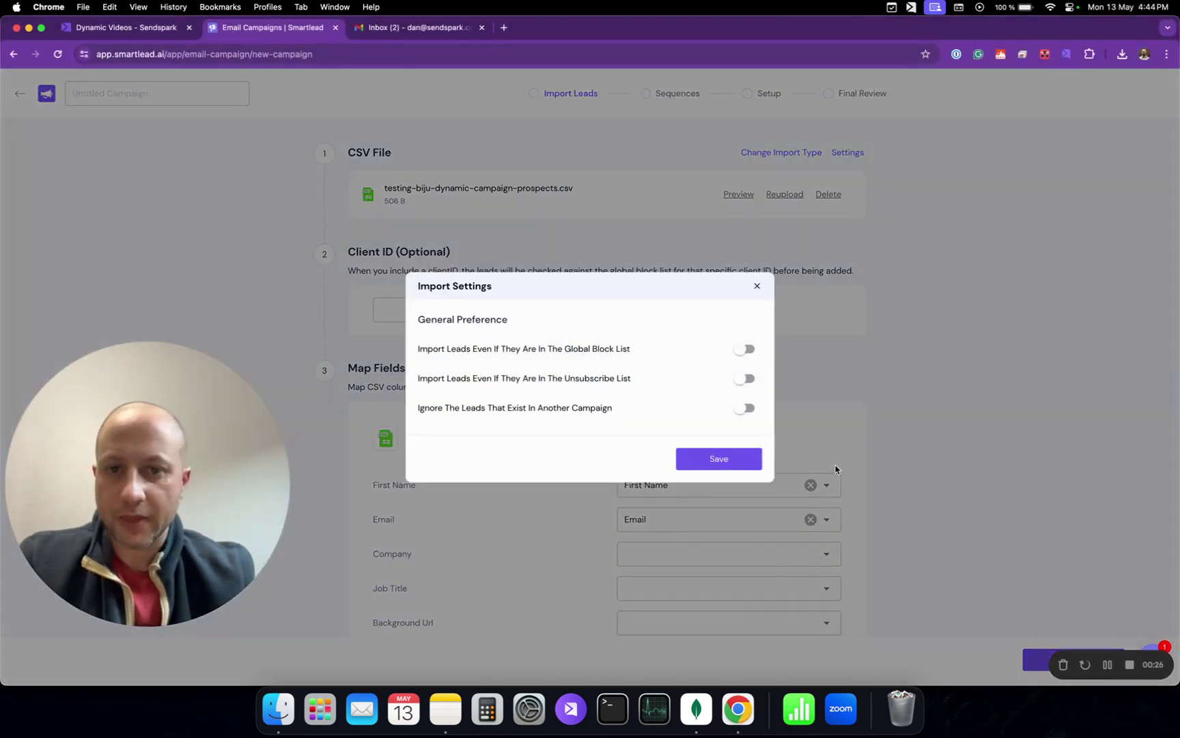
pyautogui.click(721, 459)
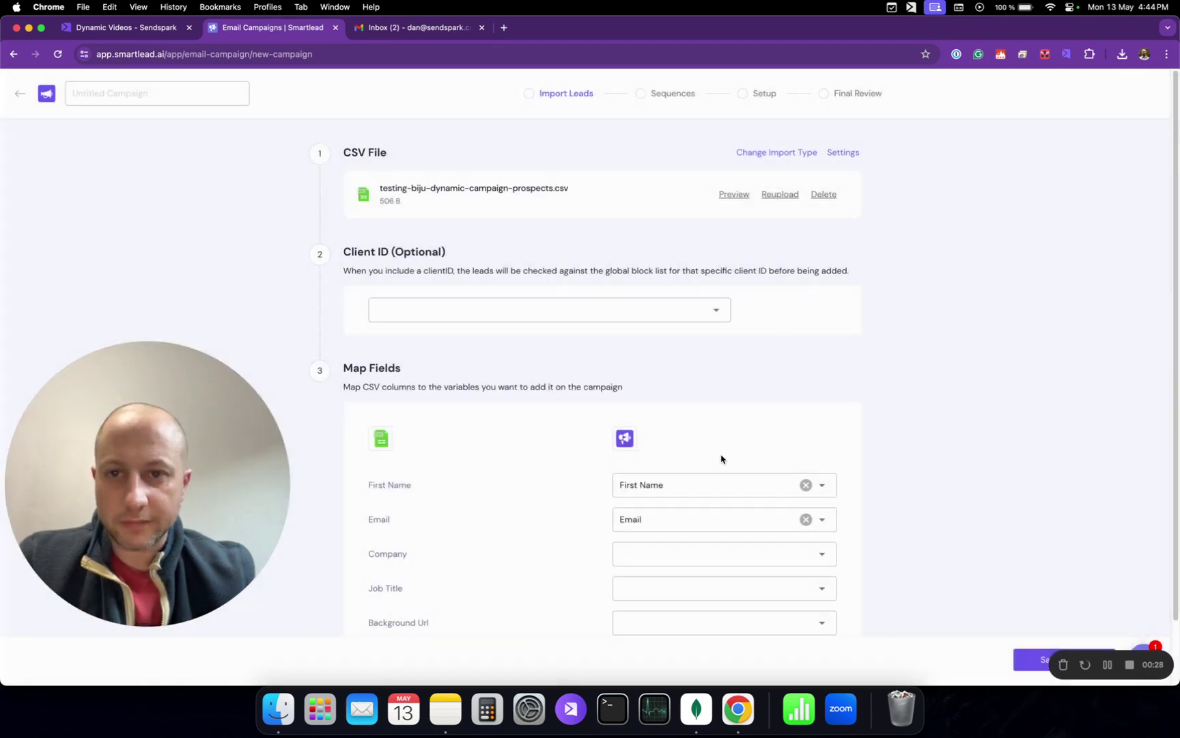
pyautogui.scroll(-2, 721, 459)
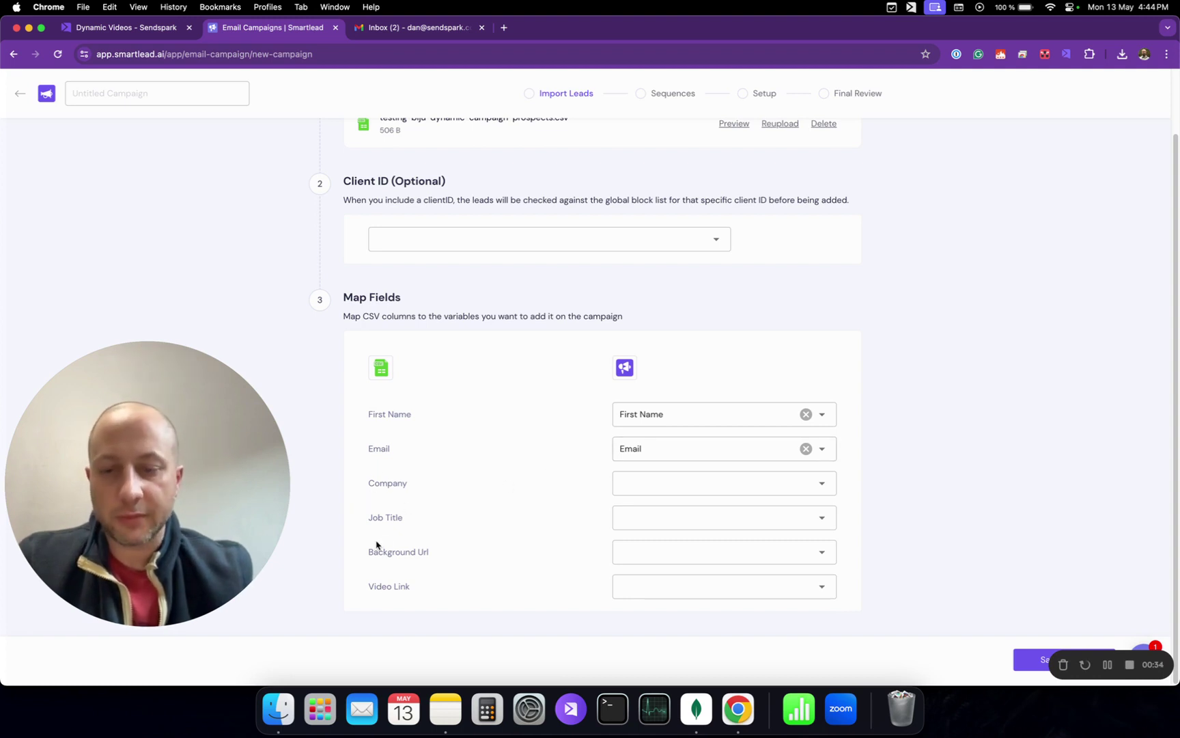
# Switch to Sendspark and examine the personalization merge tags offered for the share page header
pyautogui.click(147, 29)
pyautogui.scroll(7, 273, 278)
pyautogui.click(530, 290)
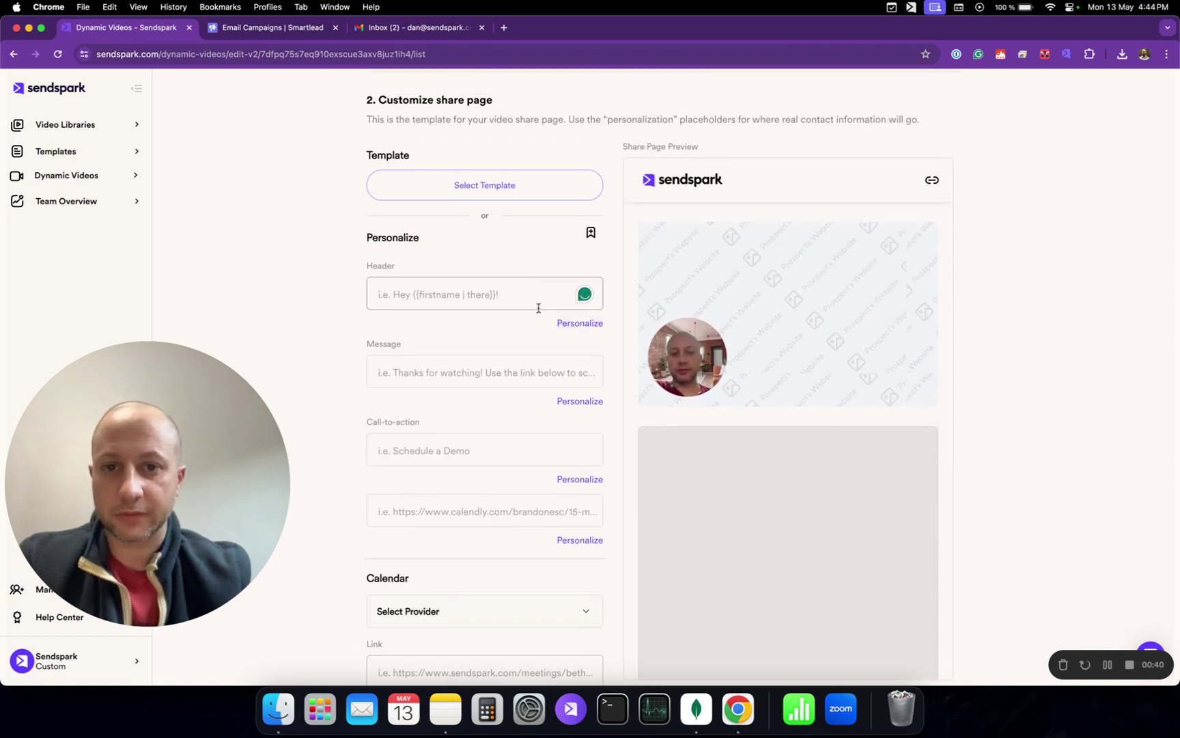
pyautogui.click(560, 325)
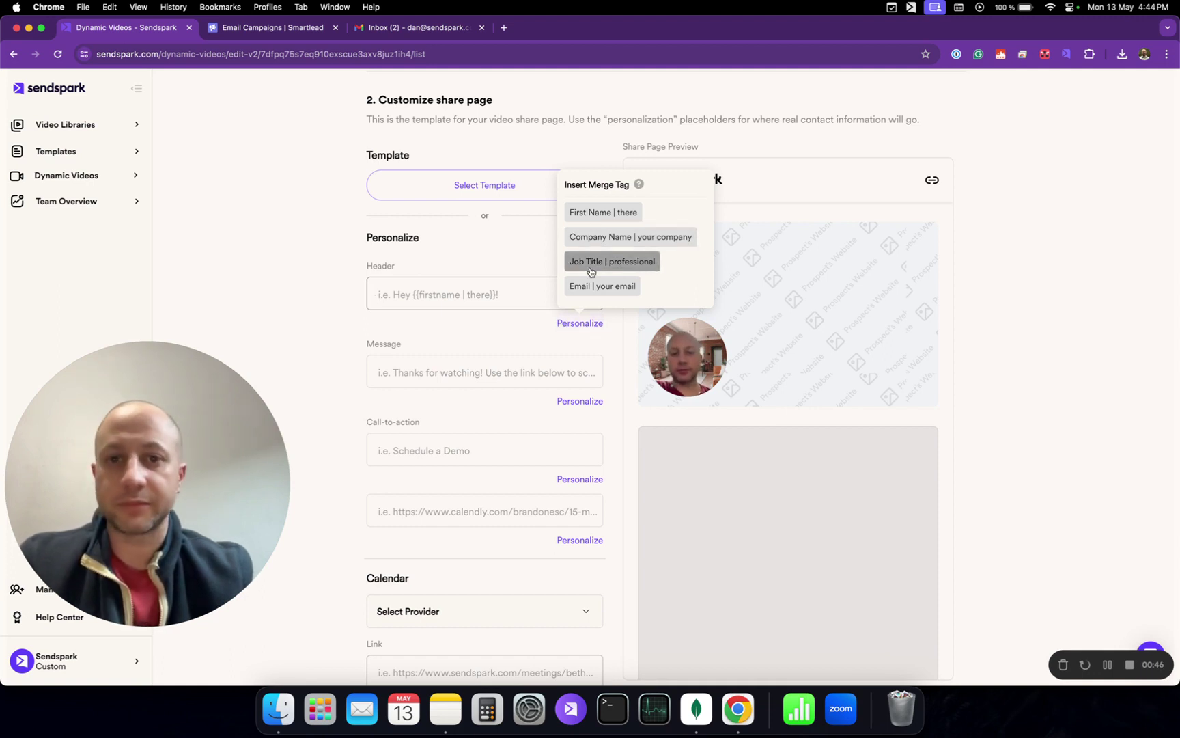
pyautogui.click(332, 243)
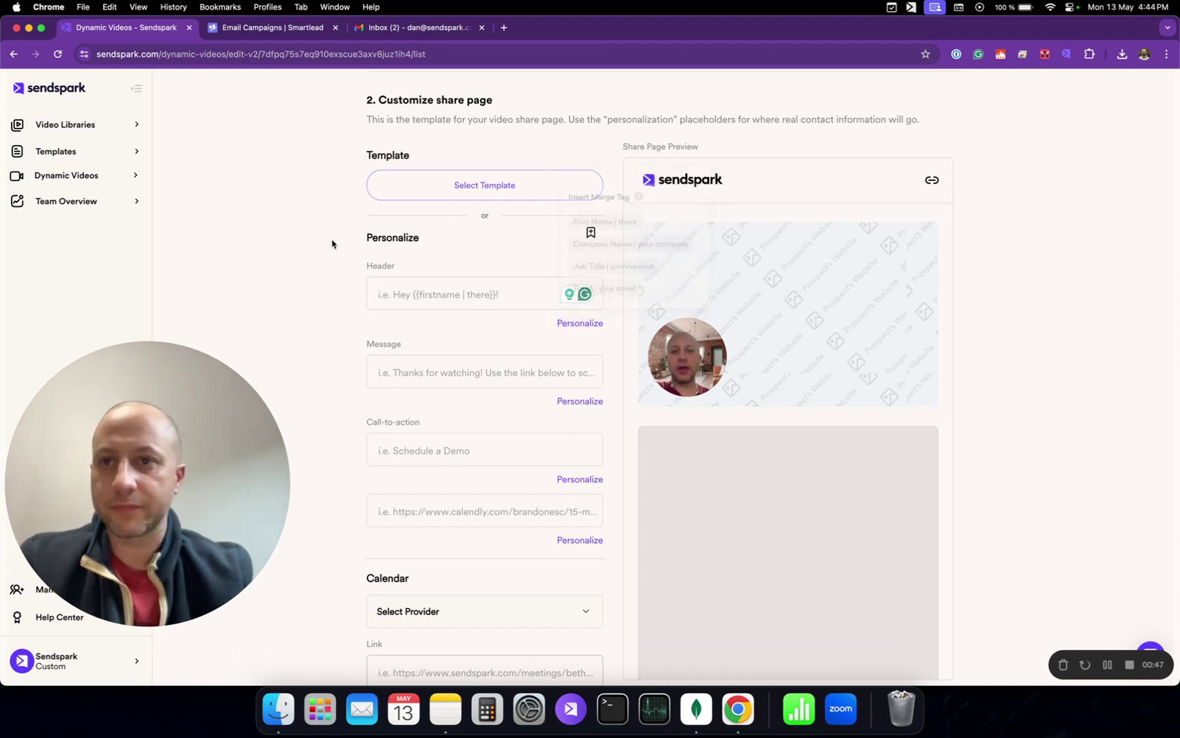
# Return to Smartlead, save the lead import with its mapped fields, dismiss the file summary and start editing the Stage 1 email body
pyautogui.click(266, 26)
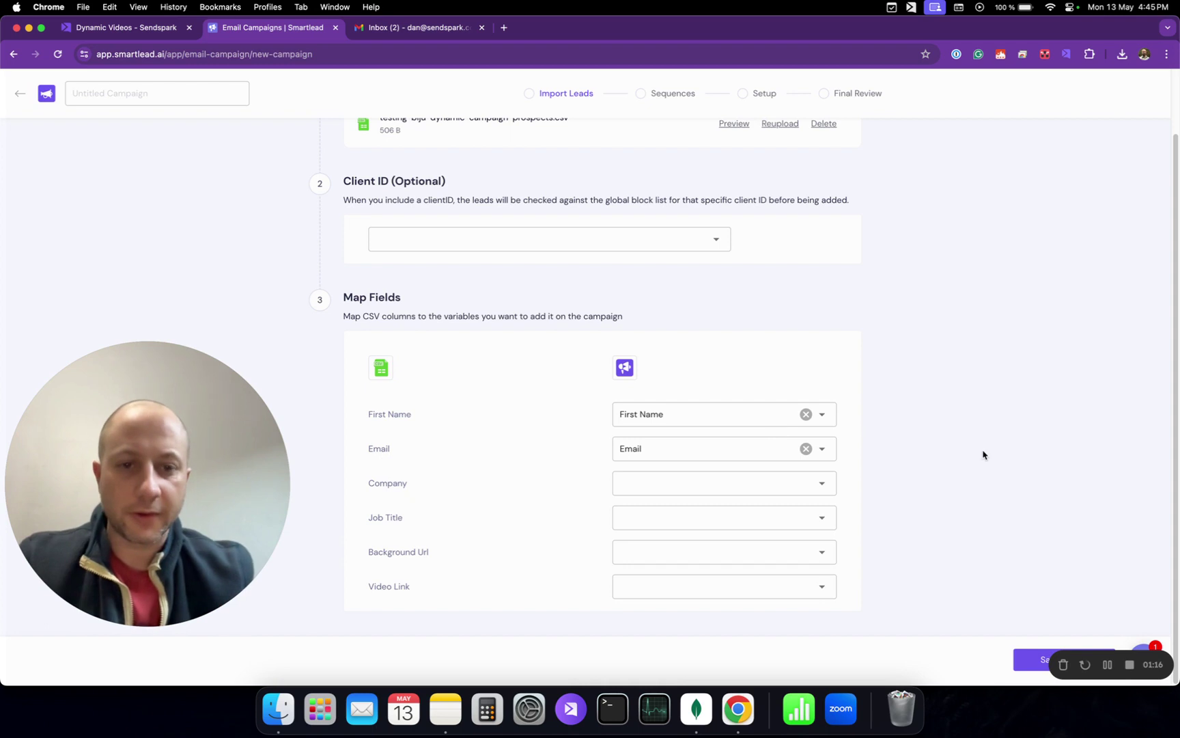
pyautogui.click(1032, 666)
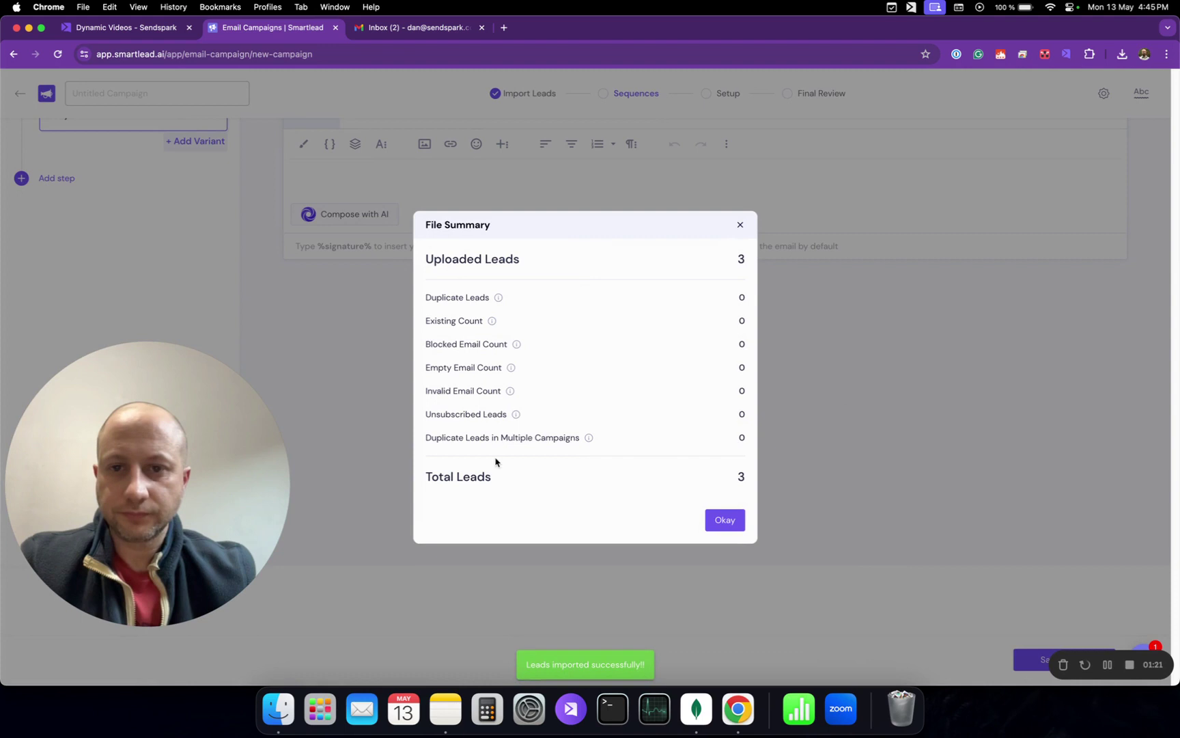
pyautogui.click(729, 520)
pyautogui.click(456, 260)
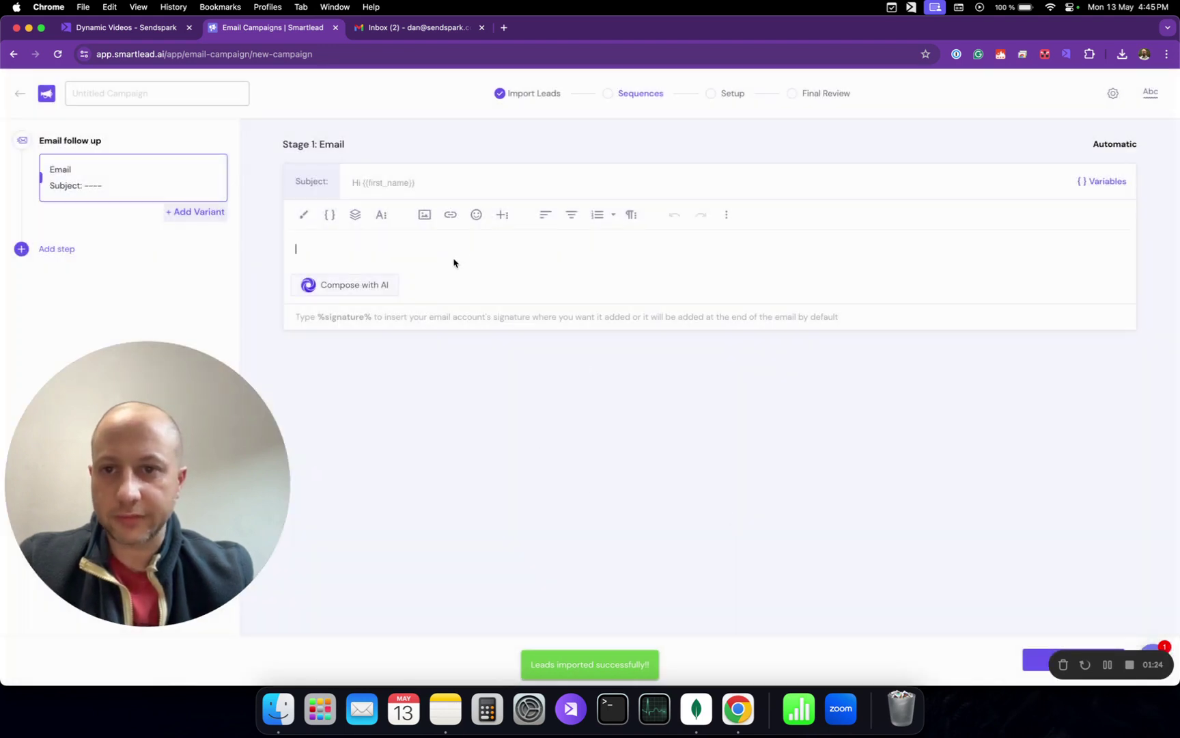
# Switch to Sendspark, look up smartlead in the campaign's sharing options and copy the Smartlead (Image URL) snippet
pyautogui.click(144, 28)
pyautogui.scroll(1, 489, 462)
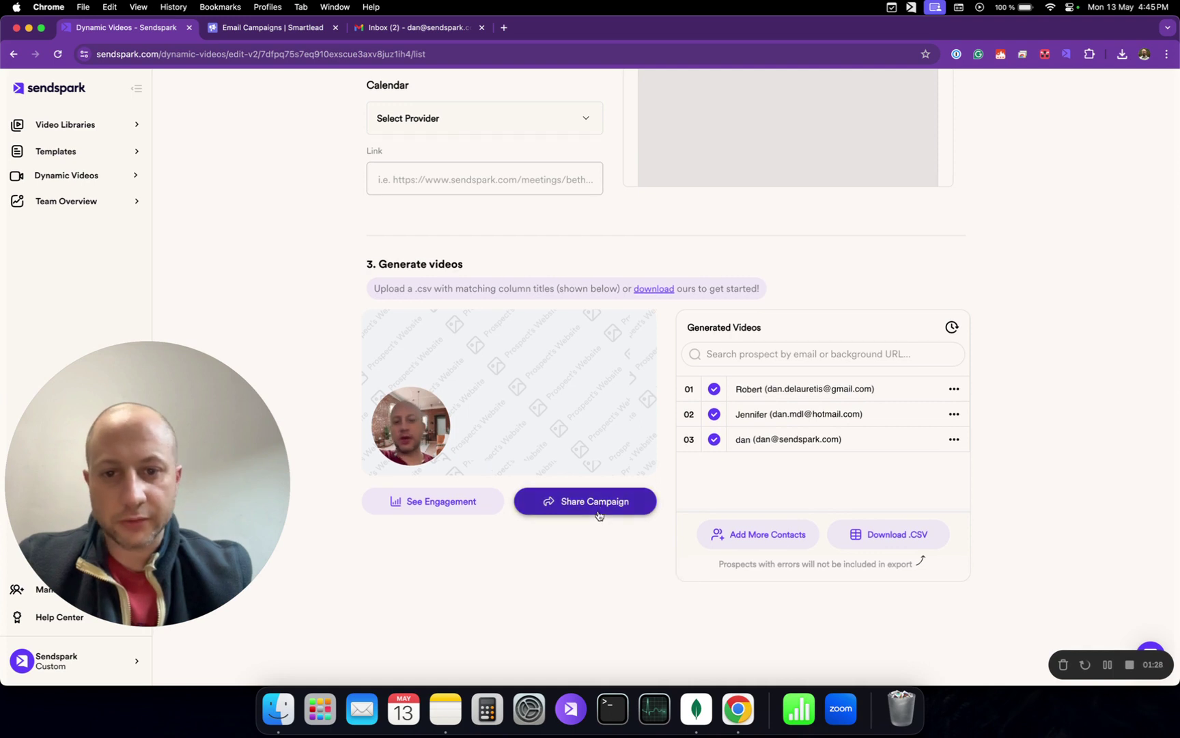
pyautogui.click(594, 504)
pyautogui.click(425, 231)
pyautogui.write('smartlead')
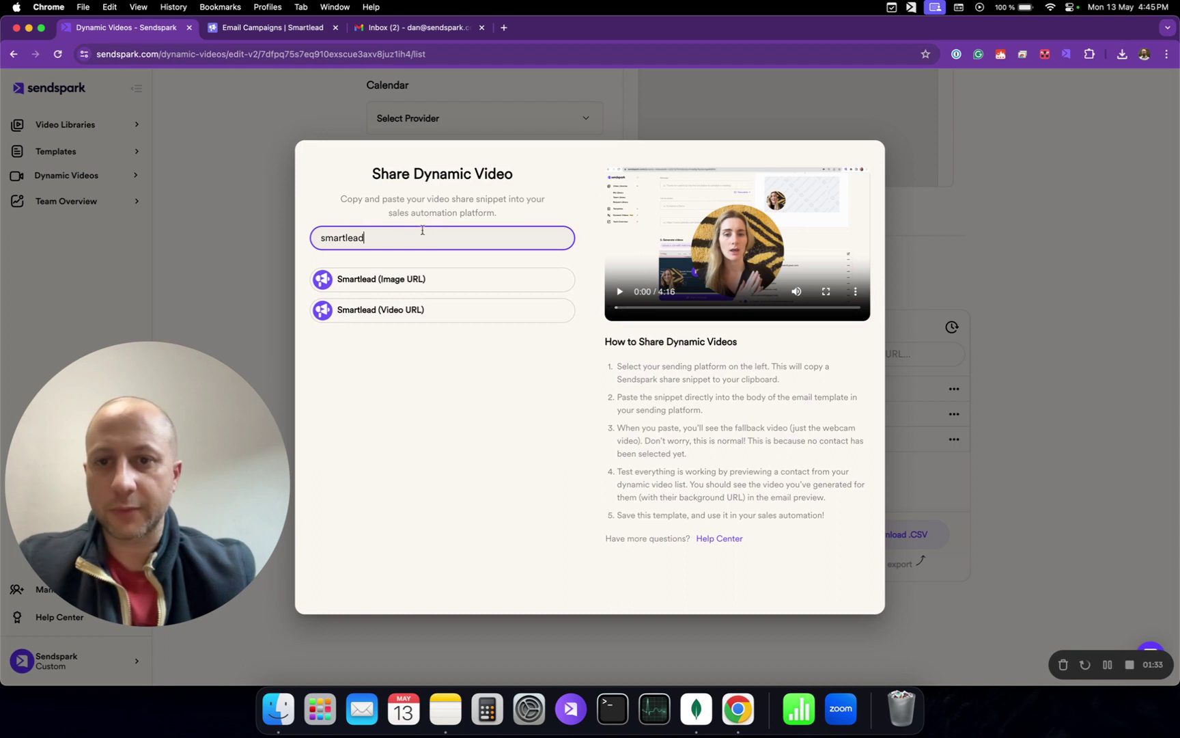
pyautogui.click(453, 280)
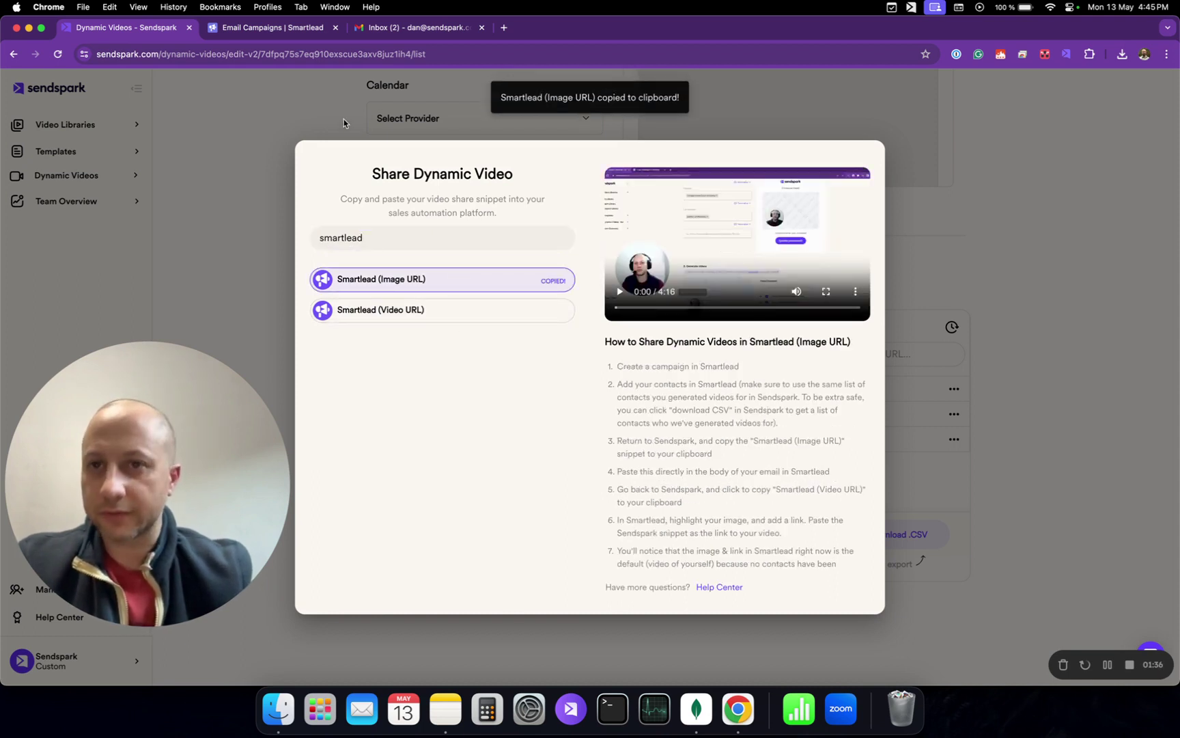
# Paste the snippet into the Stage 1 email body in Smartlead and enlarge the video thumbnail proportionally
pyautogui.click(268, 29)
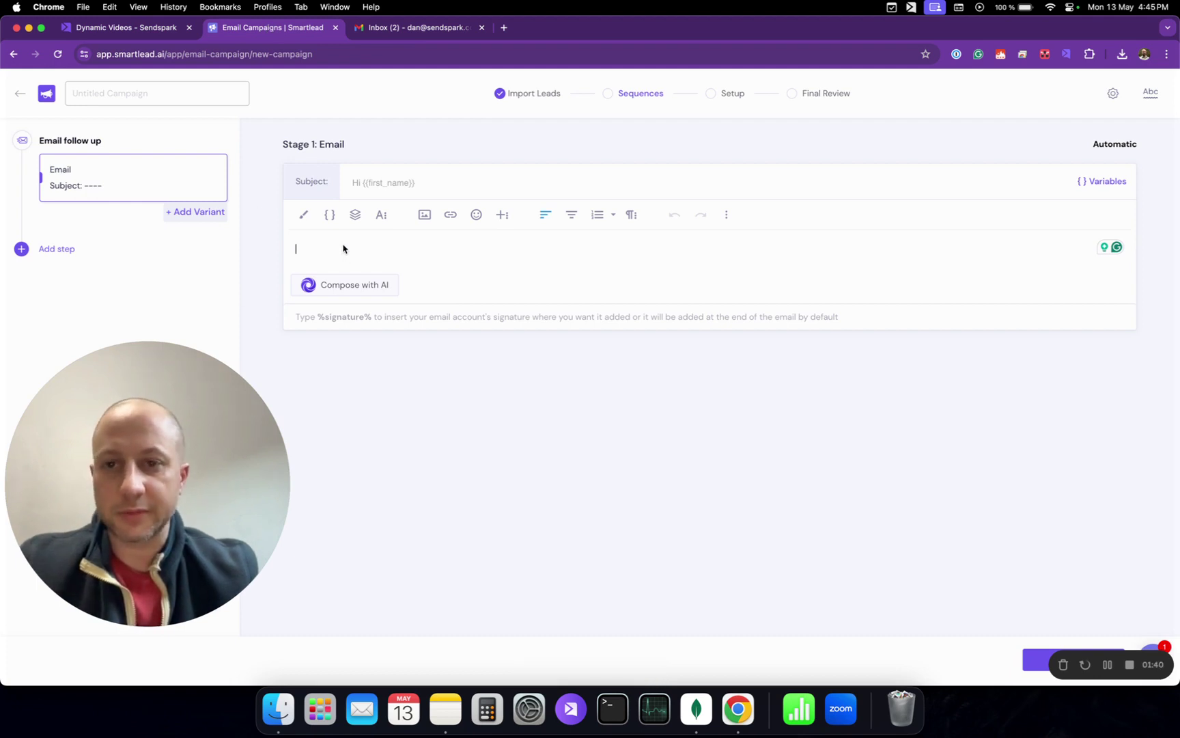
pyautogui.press('super+v')
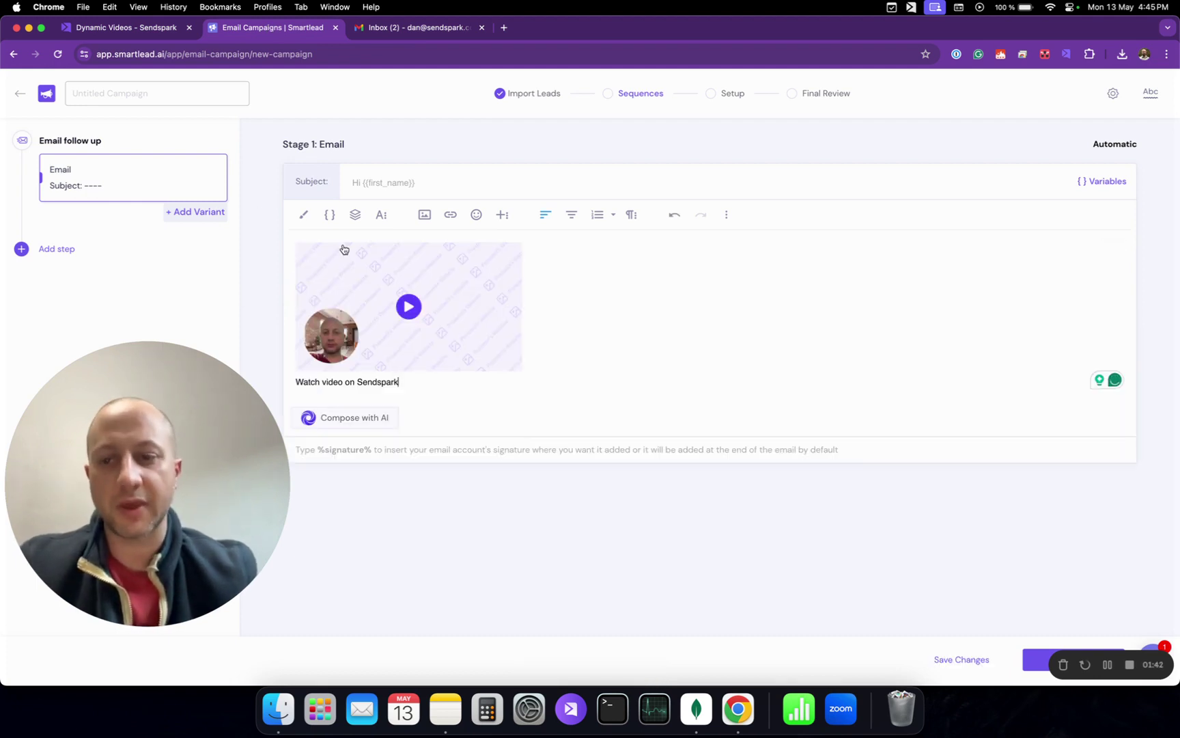
pyautogui.click(423, 322)
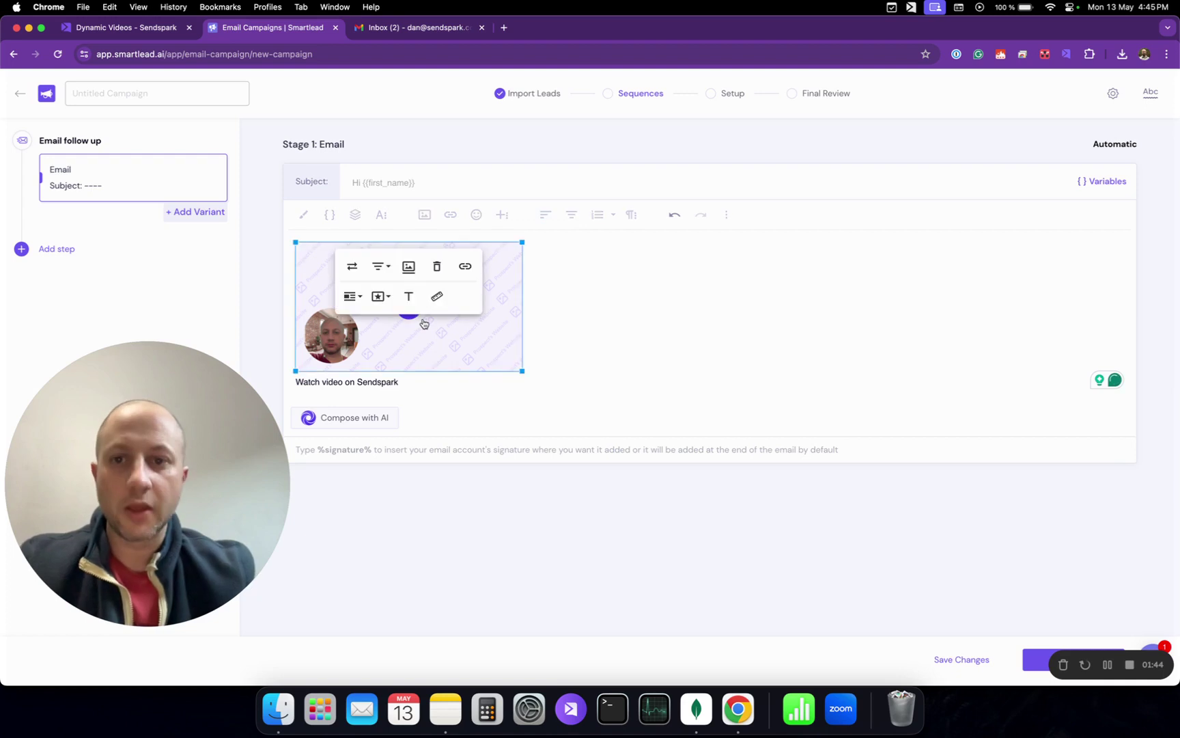
pyautogui.moveTo(522, 371); pyautogui.dragTo(627, 419)
pyautogui.click(484, 452)
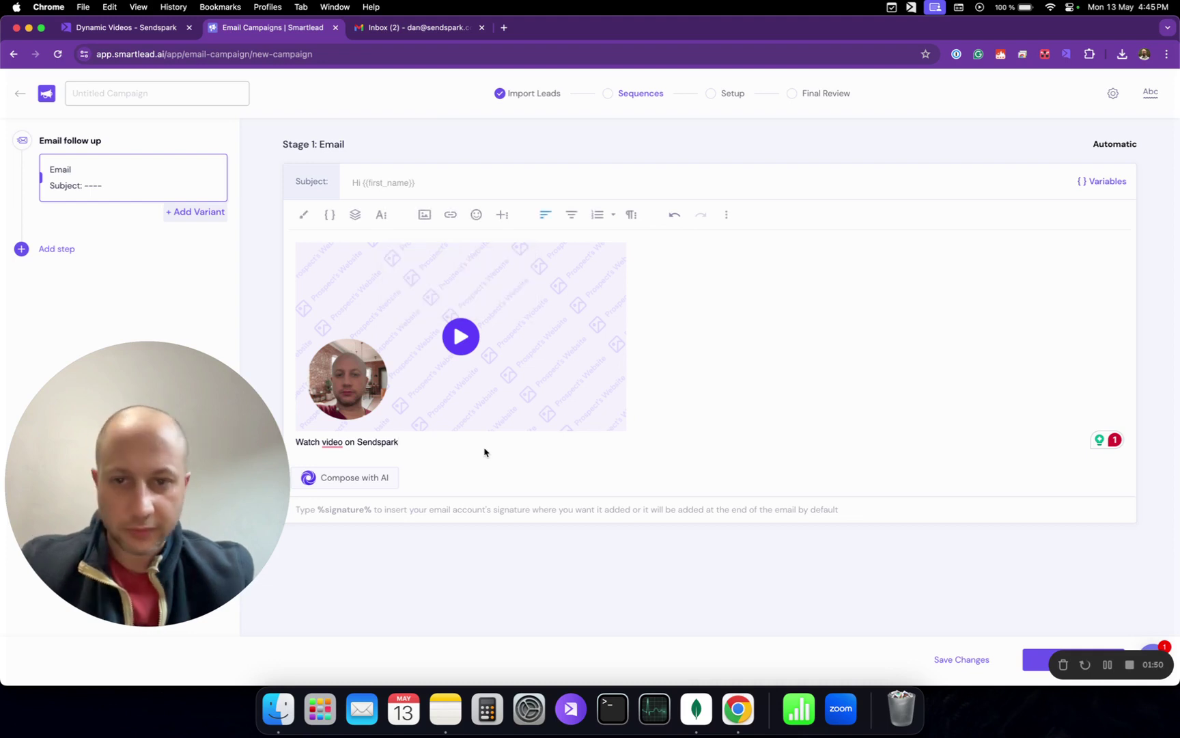
# Copy the Smartlead (Video URL) snippet from Sendspark and add it as the link on the email's video thumbnail in Smartlead
pyautogui.click(165, 31)
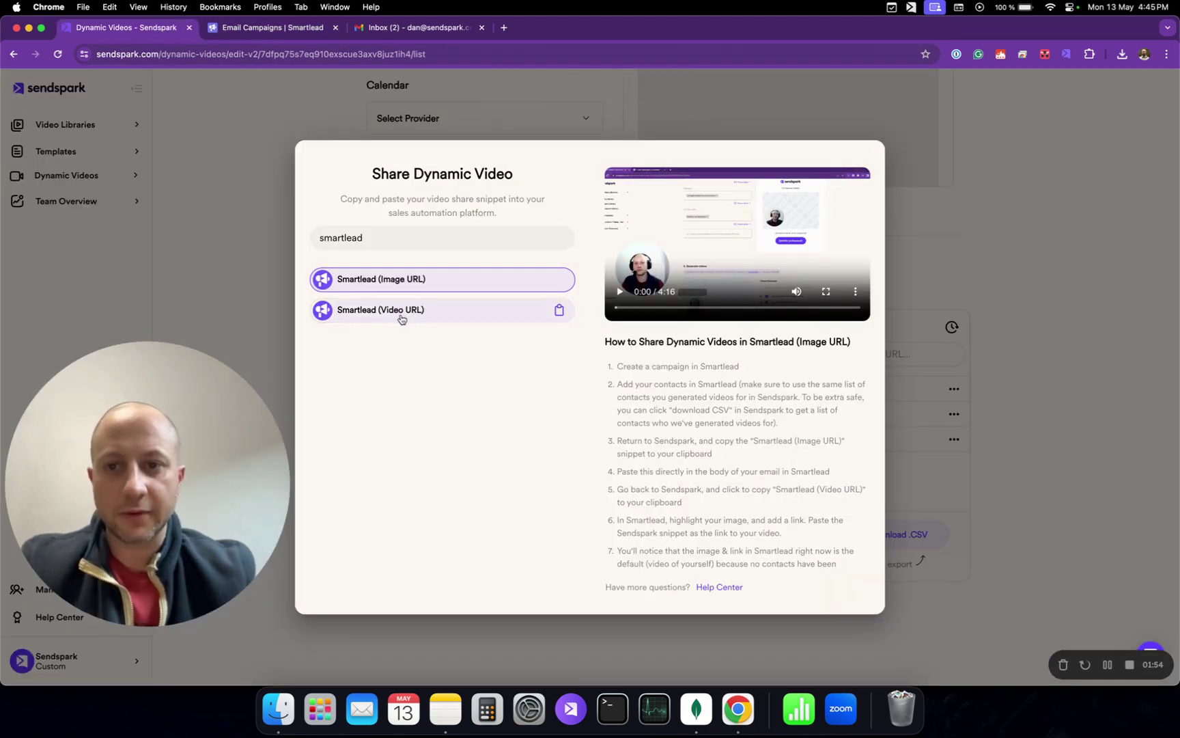
pyautogui.click(478, 312)
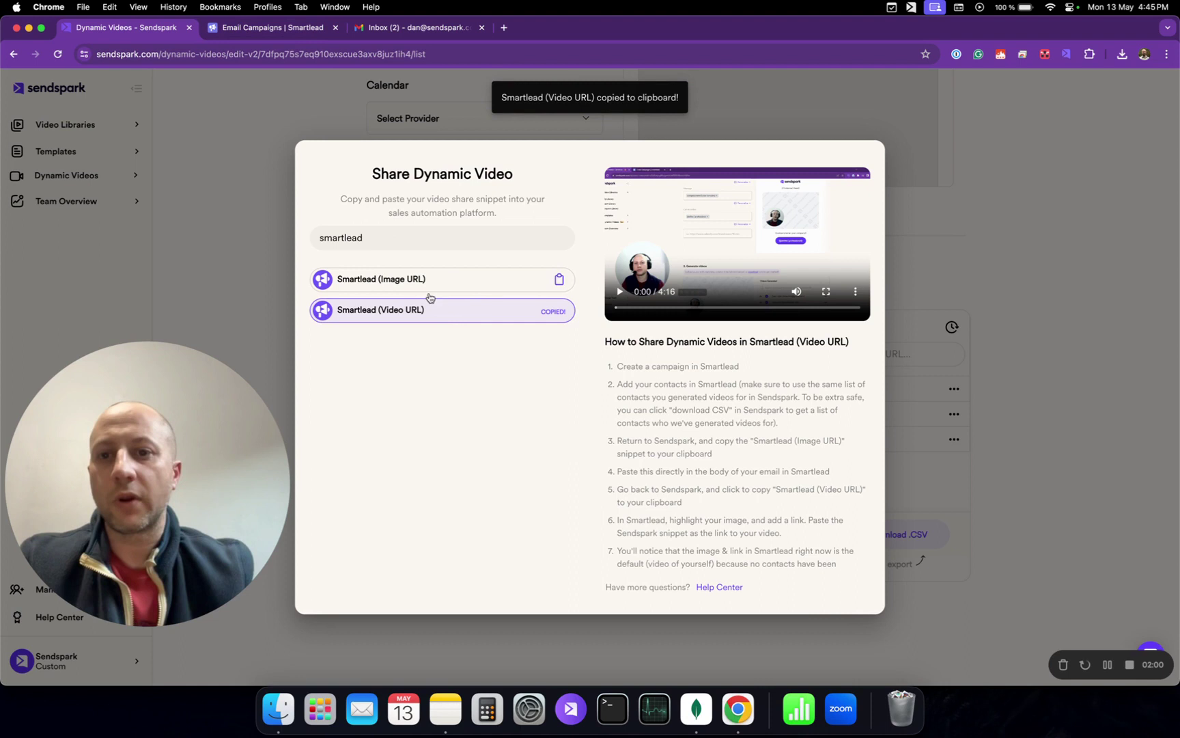
pyautogui.click(307, 27)
pyautogui.click(521, 355)
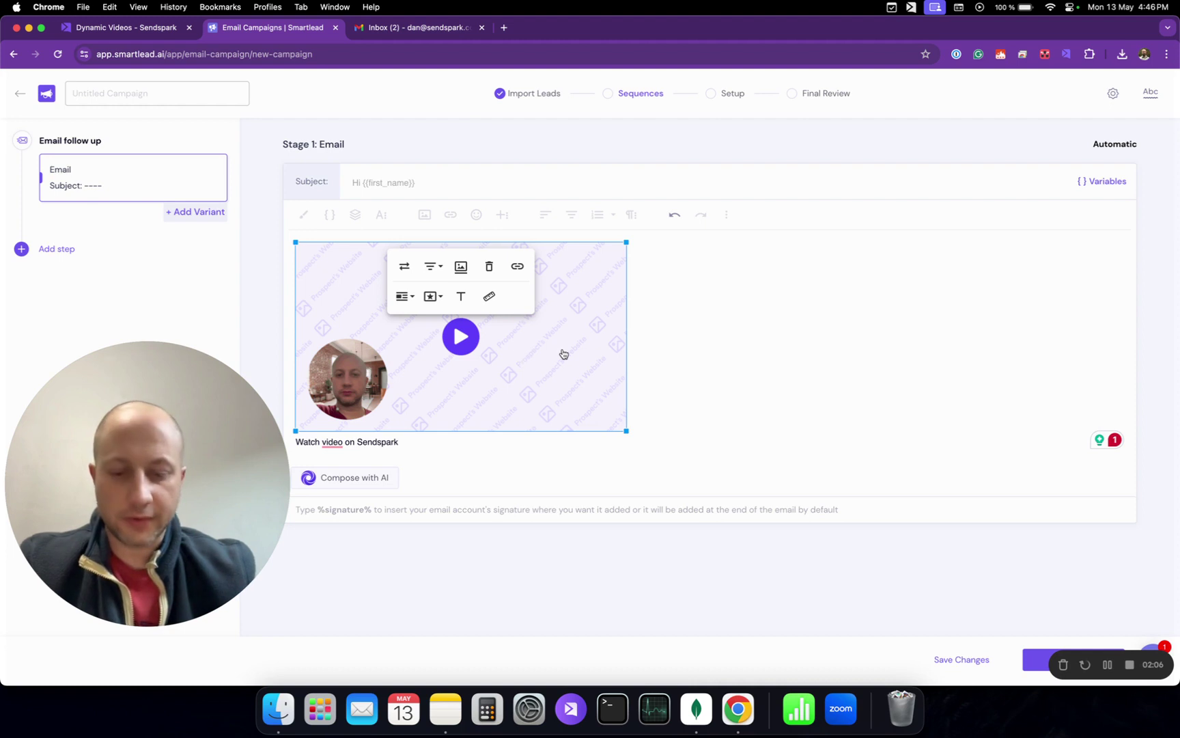
pyautogui.click(517, 267)
pyautogui.press('super+v')
pyautogui.click(532, 568)
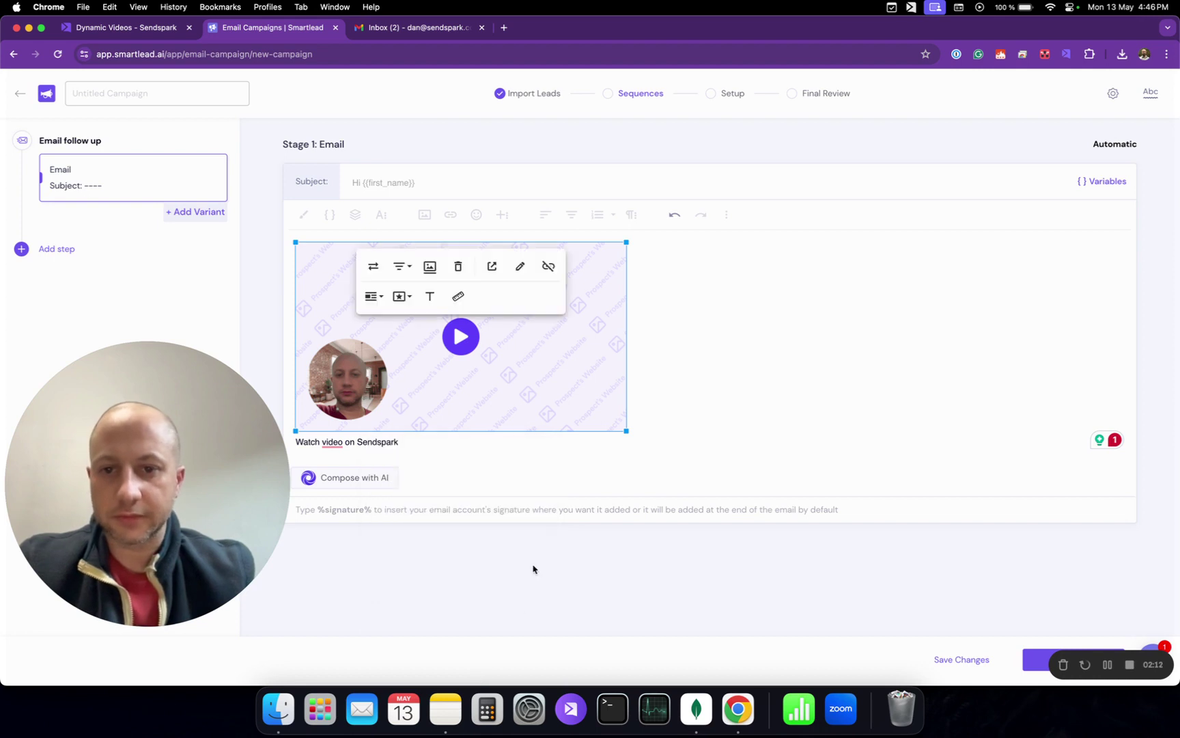
pyautogui.click(487, 478)
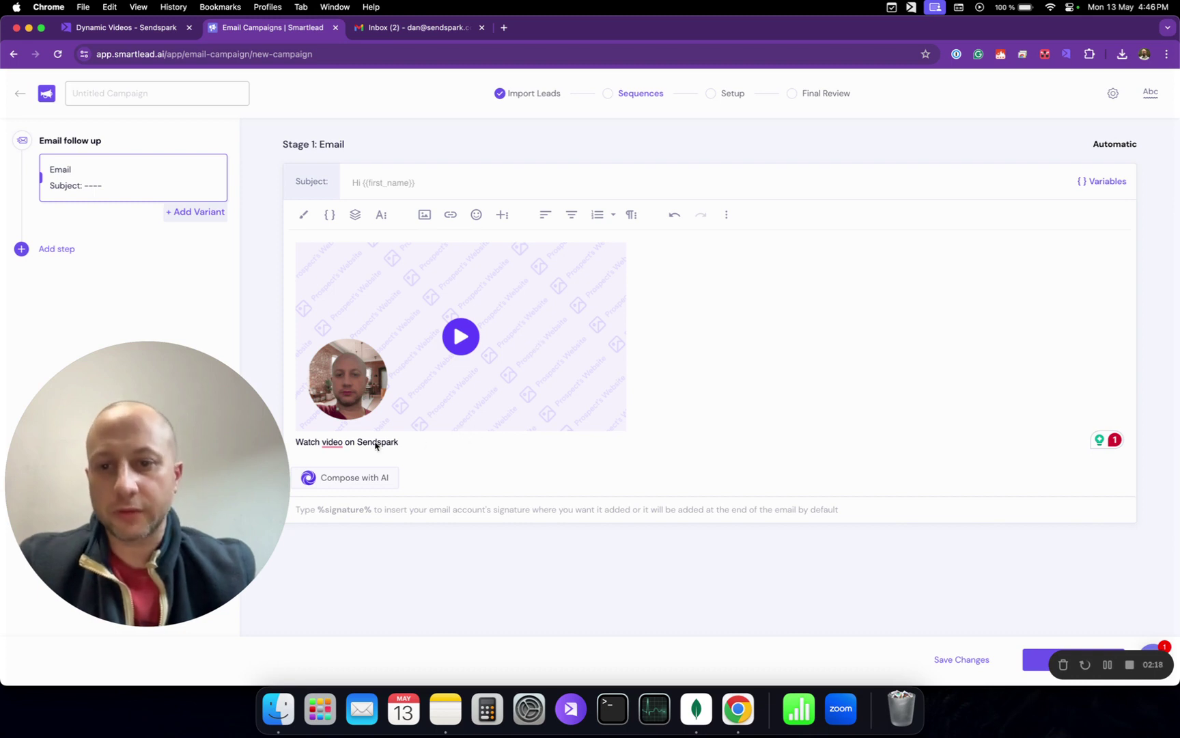
# Link the text "Watch video on Sendspark" below the thumbnail to the copied video URL
pyautogui.moveTo(408, 441); pyautogui.dragTo(295, 443)
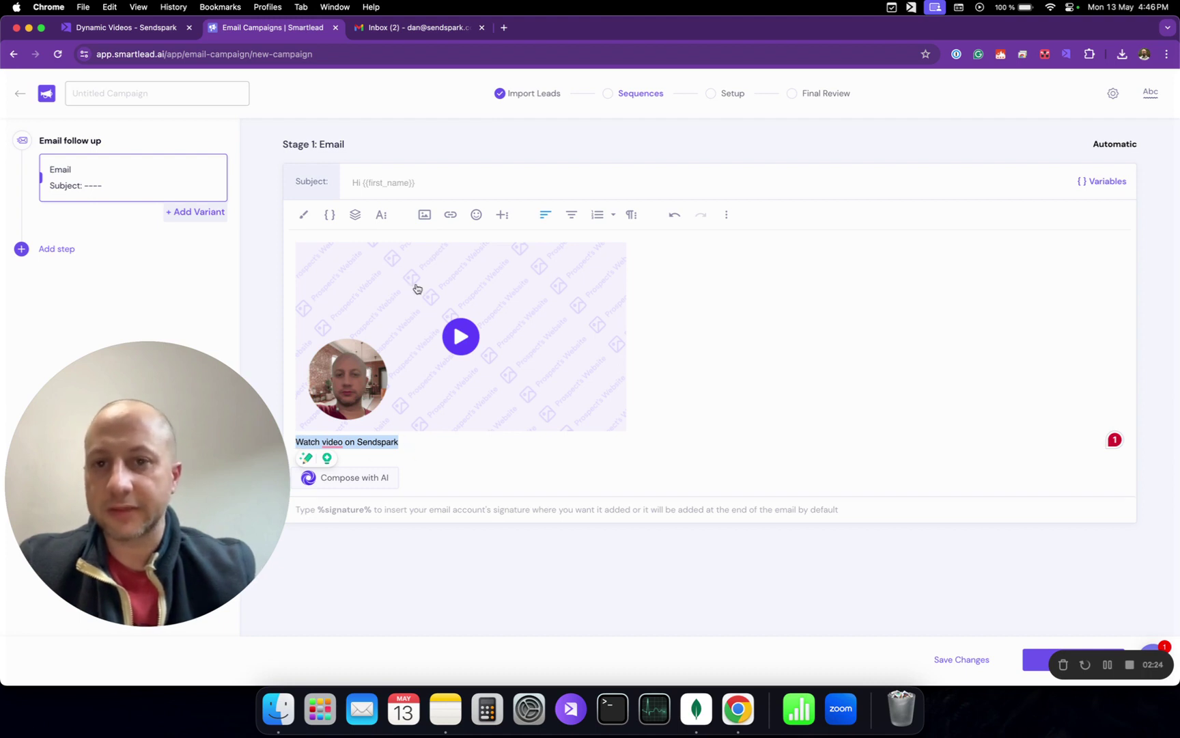
pyautogui.click(450, 215)
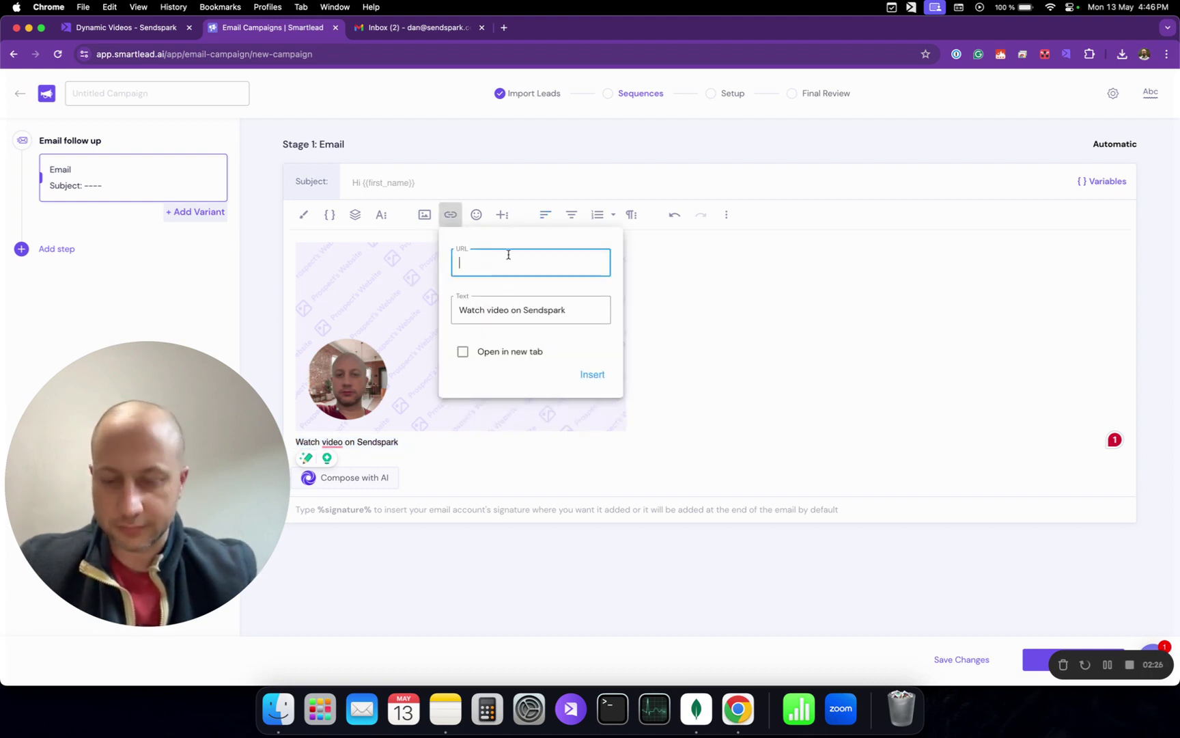
pyautogui.press('cmd+v')
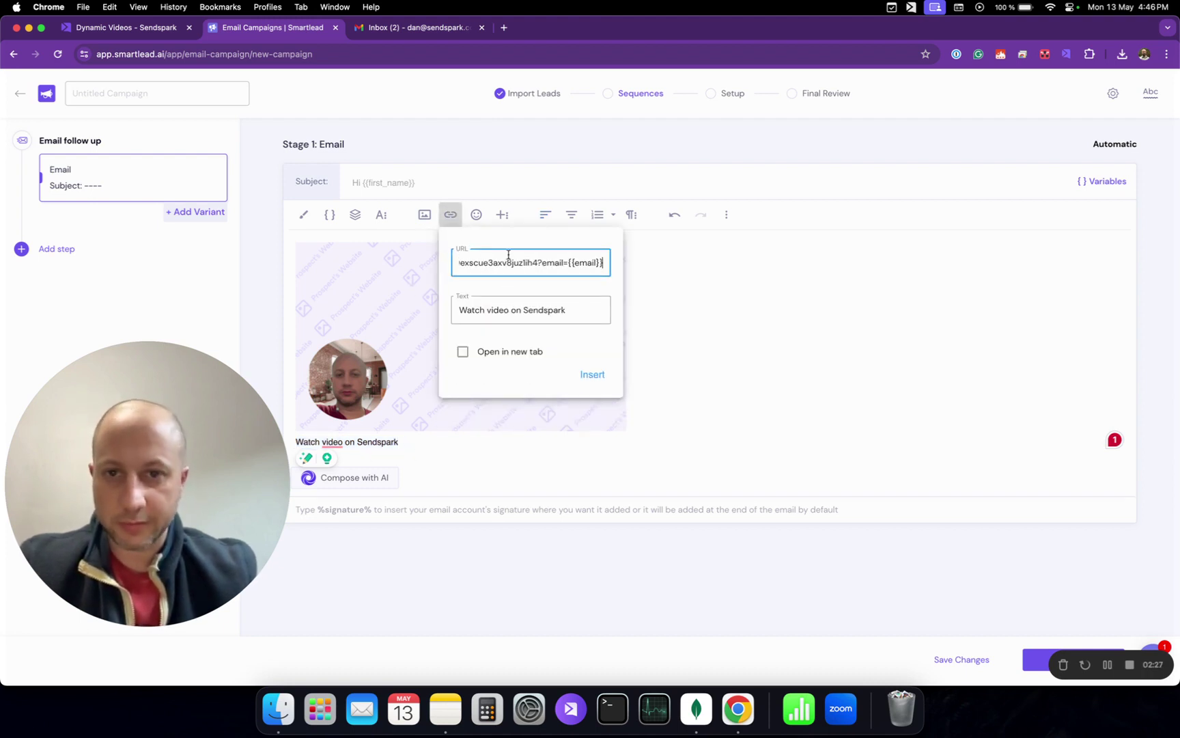
pyautogui.click(592, 375)
pyautogui.click(728, 426)
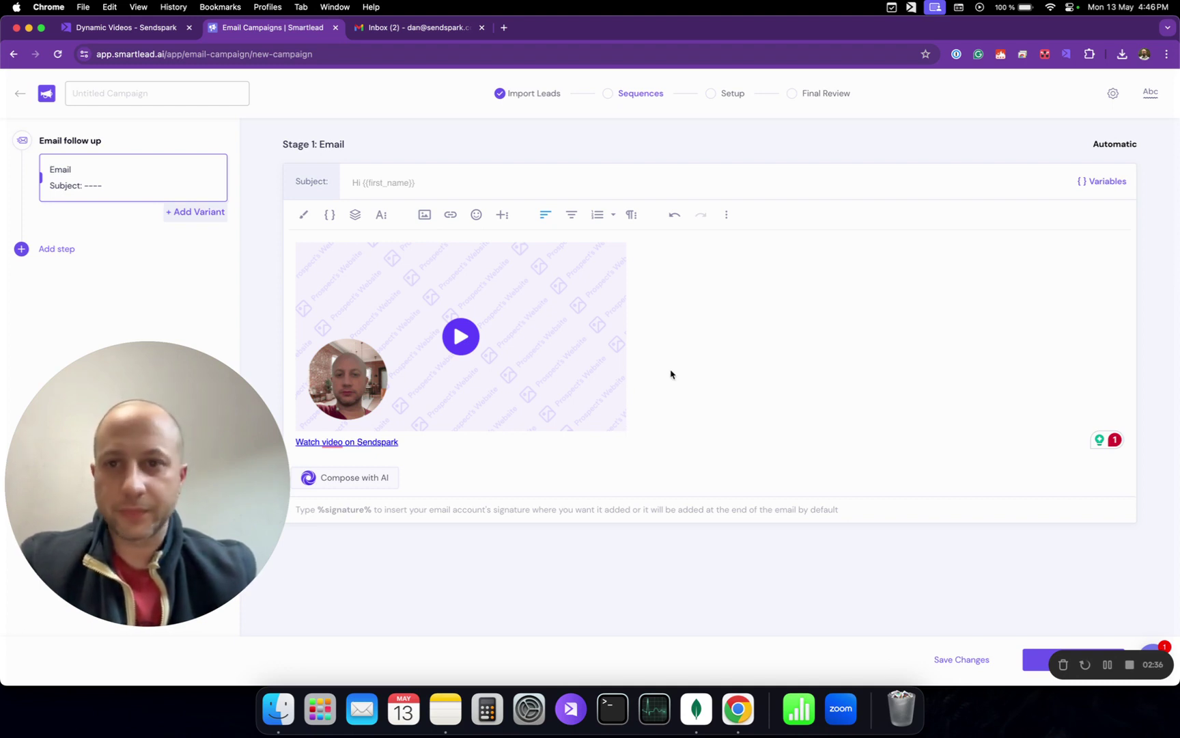
# Save the email sequence, continue to the campaign setup and assign the listed email account as the sender
pyautogui.click(1029, 662)
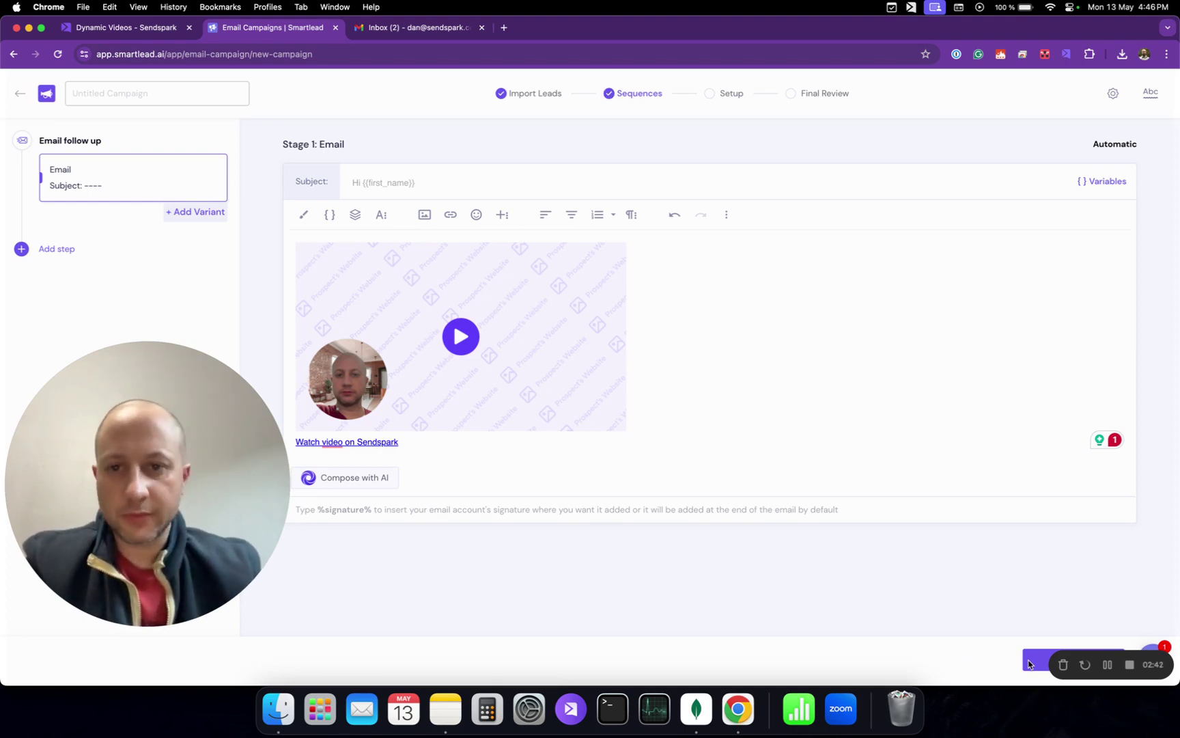
pyautogui.click(1029, 662)
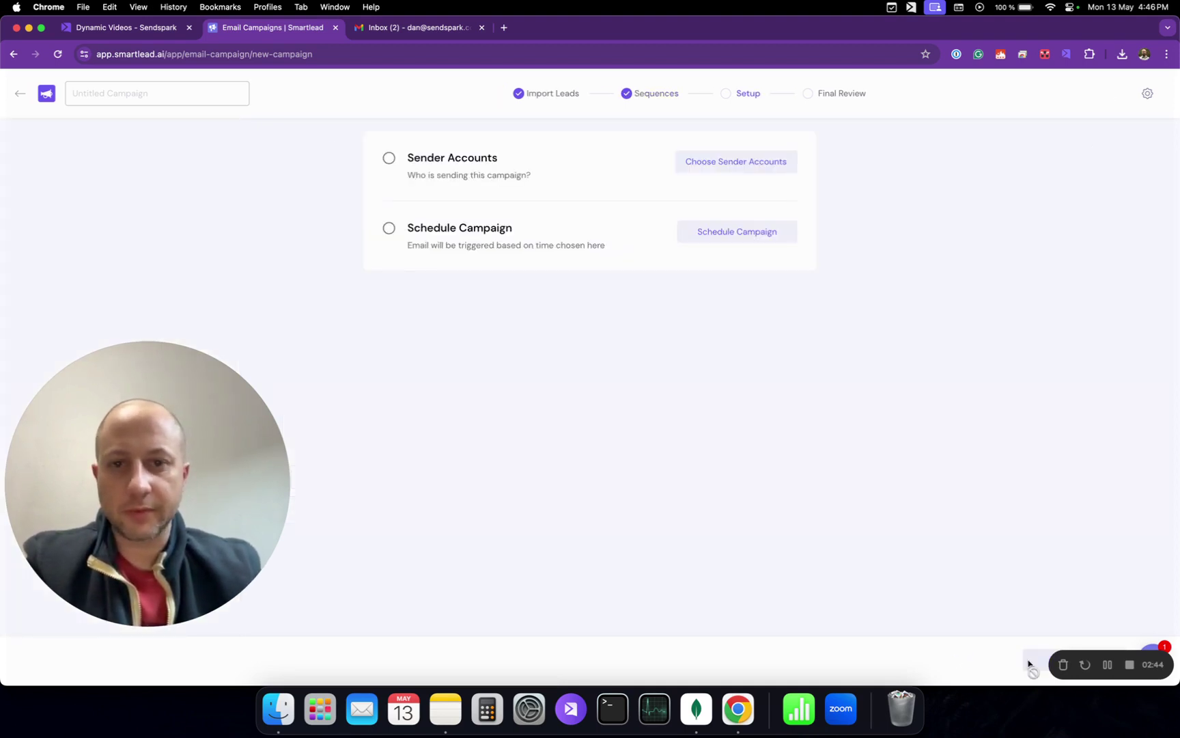
pyautogui.click(389, 158)
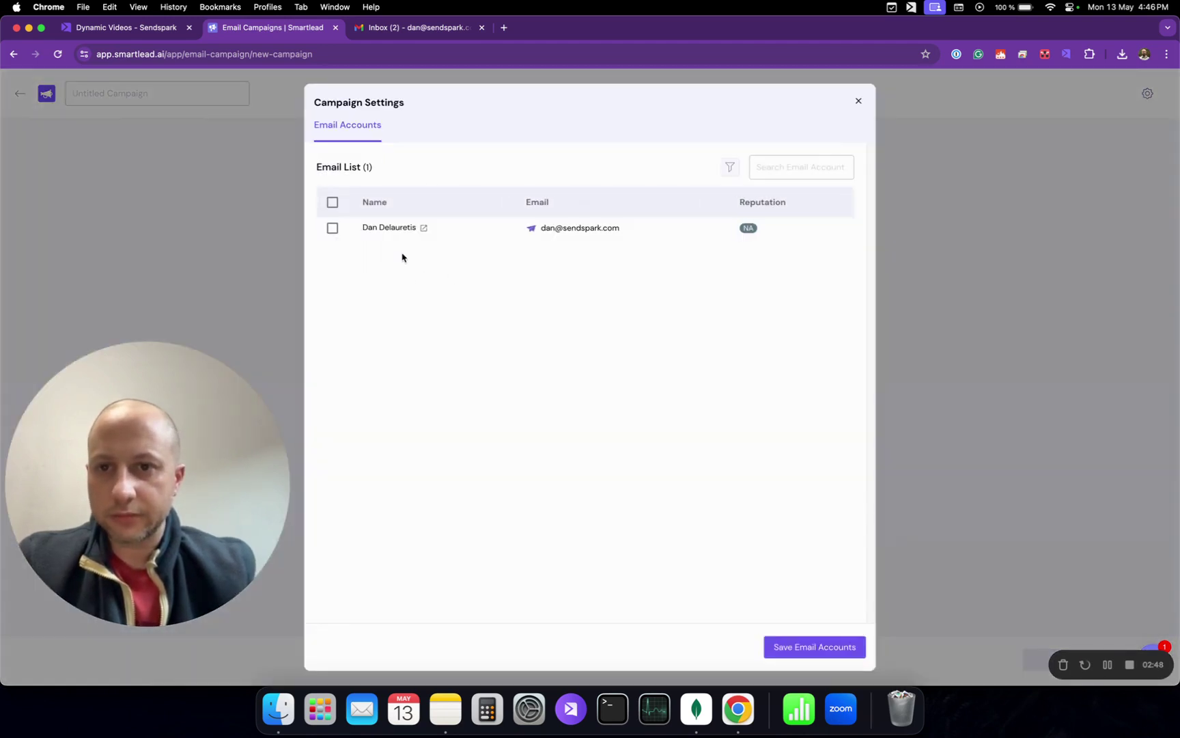
pyautogui.click(332, 228)
pyautogui.click(817, 655)
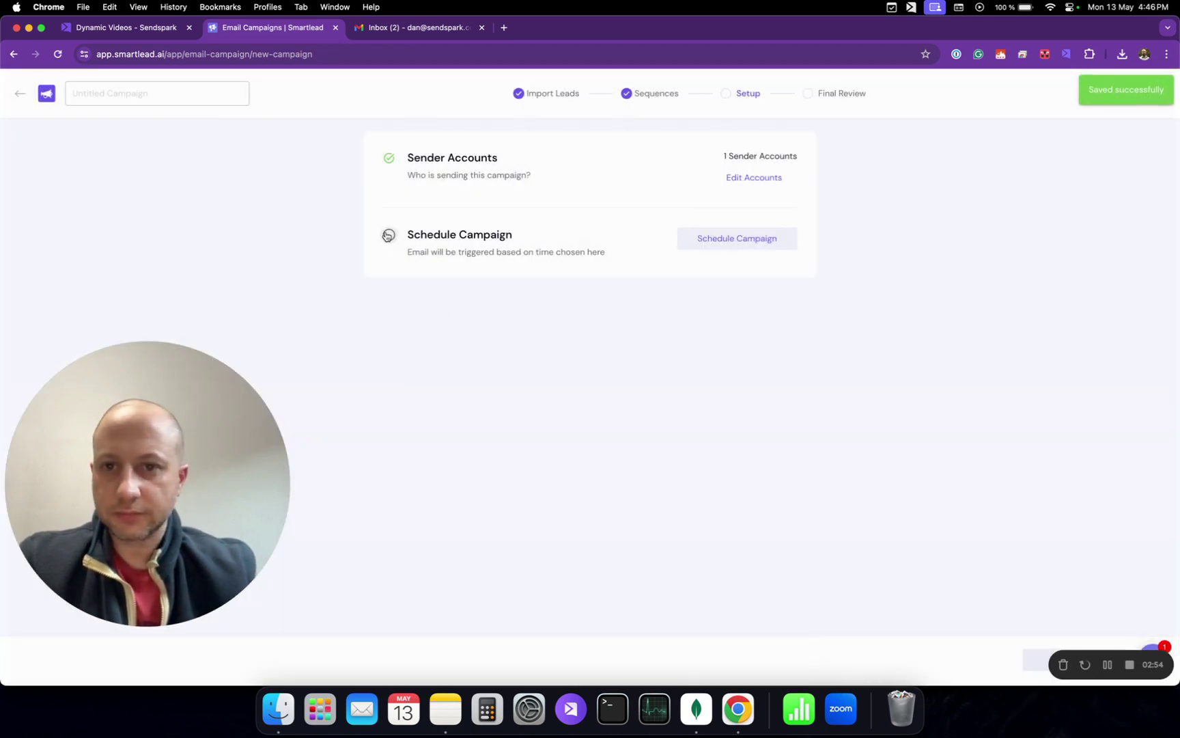
# Schedule the campaign in the Pacific/Midway (UTC-11:00) time zone, save the schedule and continue to the final review
pyautogui.click(390, 237)
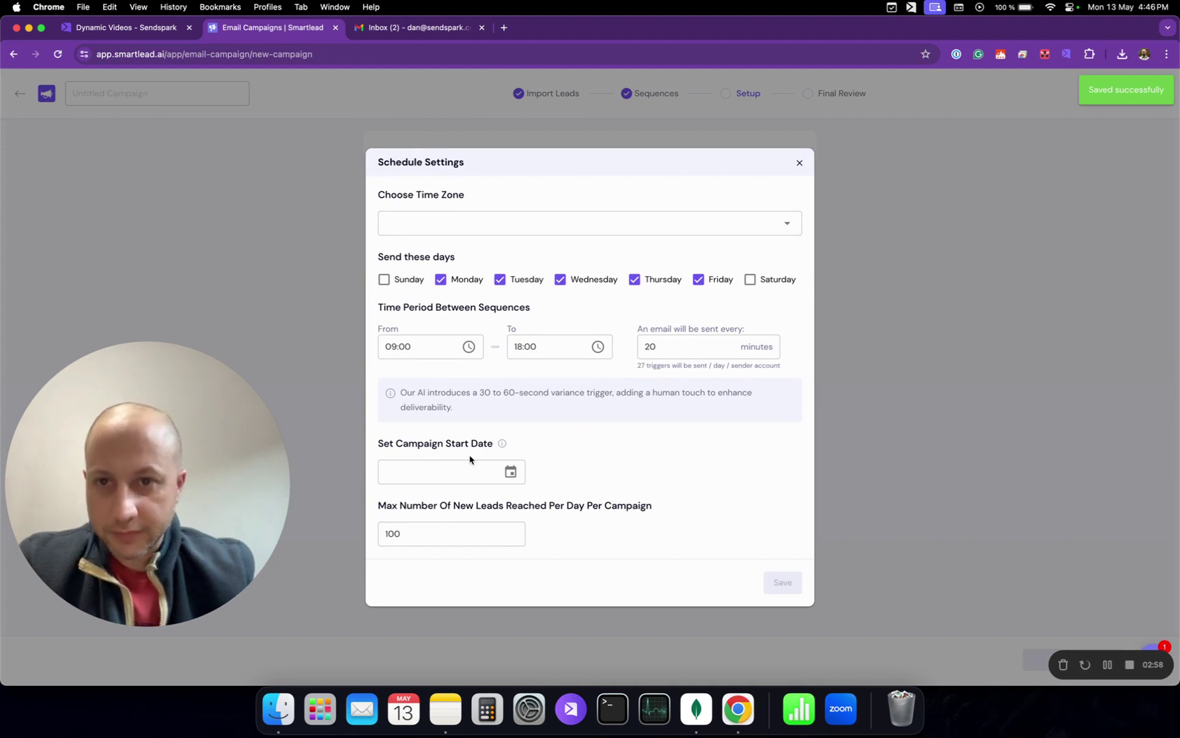
pyautogui.click(474, 223)
pyautogui.click(456, 280)
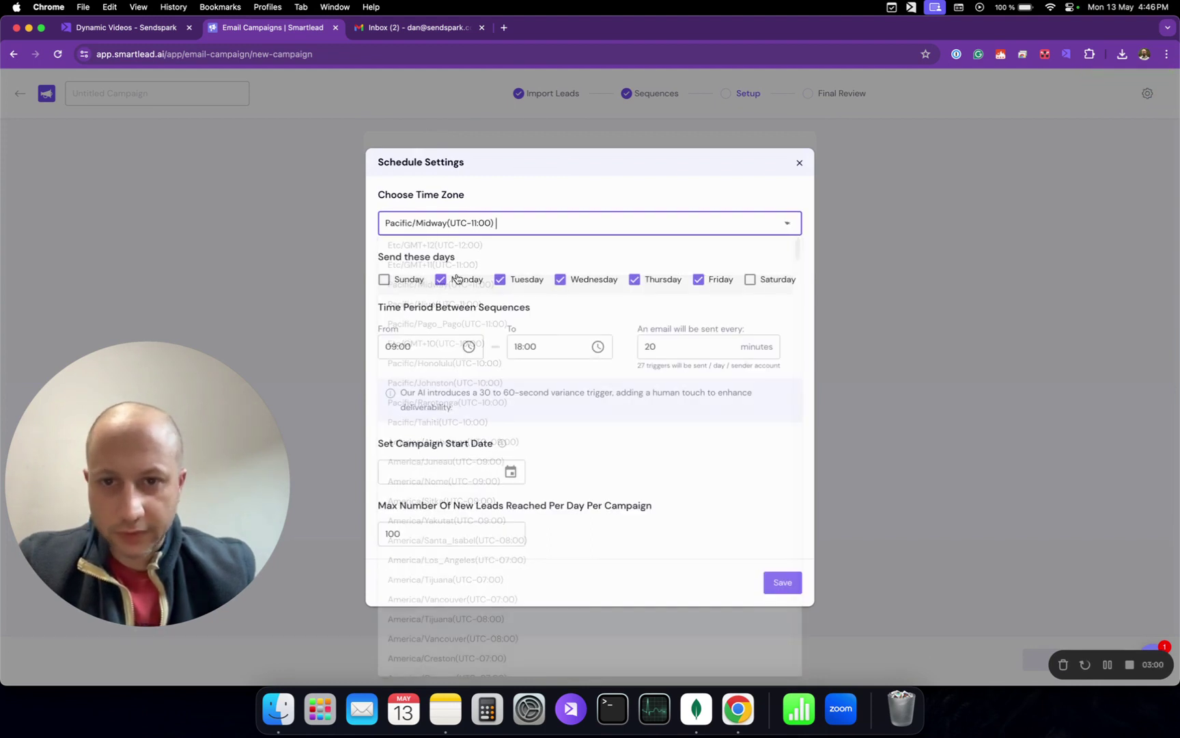
pyautogui.click(778, 583)
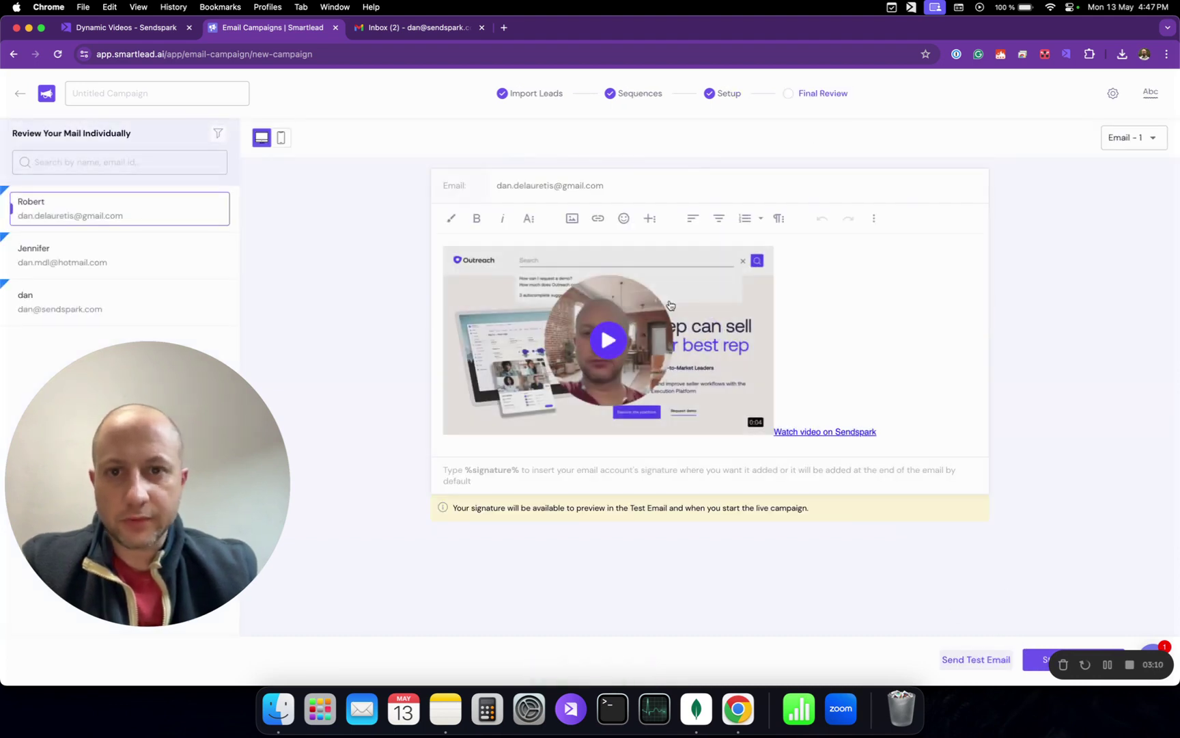
# Move the "Watch video on Sendspark" link onto its own line directly beneath the video thumbnail in the first lead's email
pyautogui.click(789, 394)
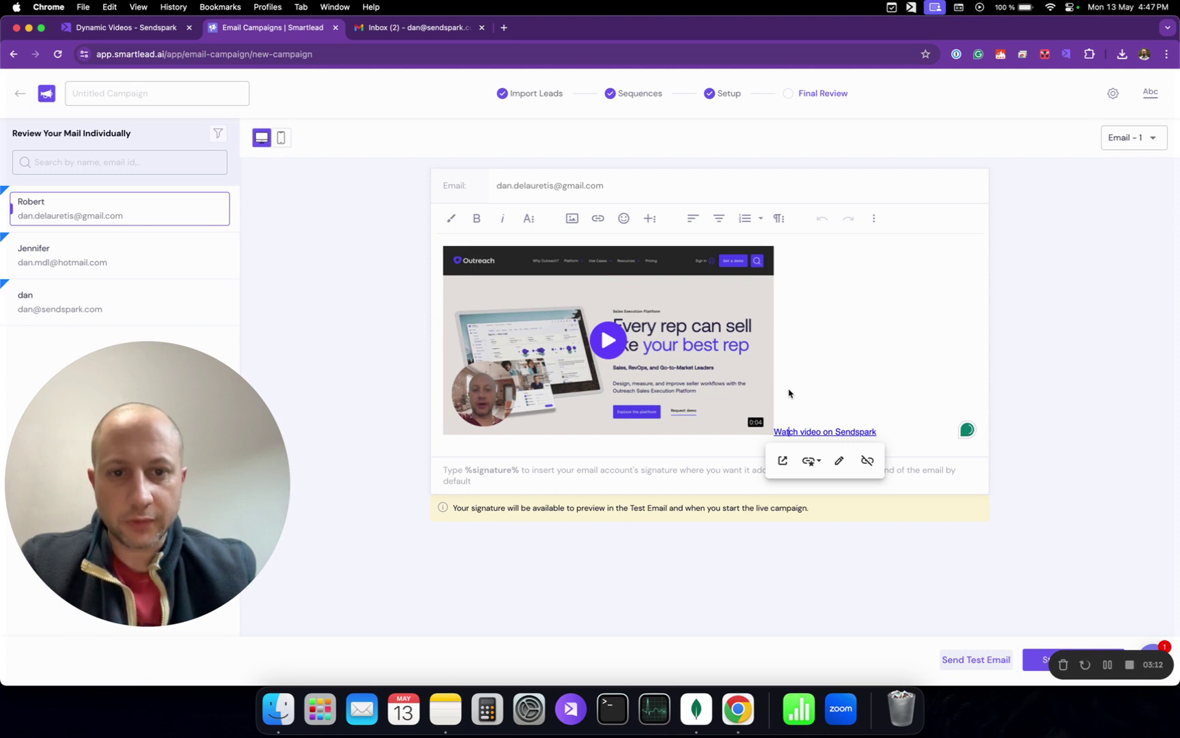
pyautogui.press('Left')
pyautogui.press('Left')
pyautogui.press('Left')
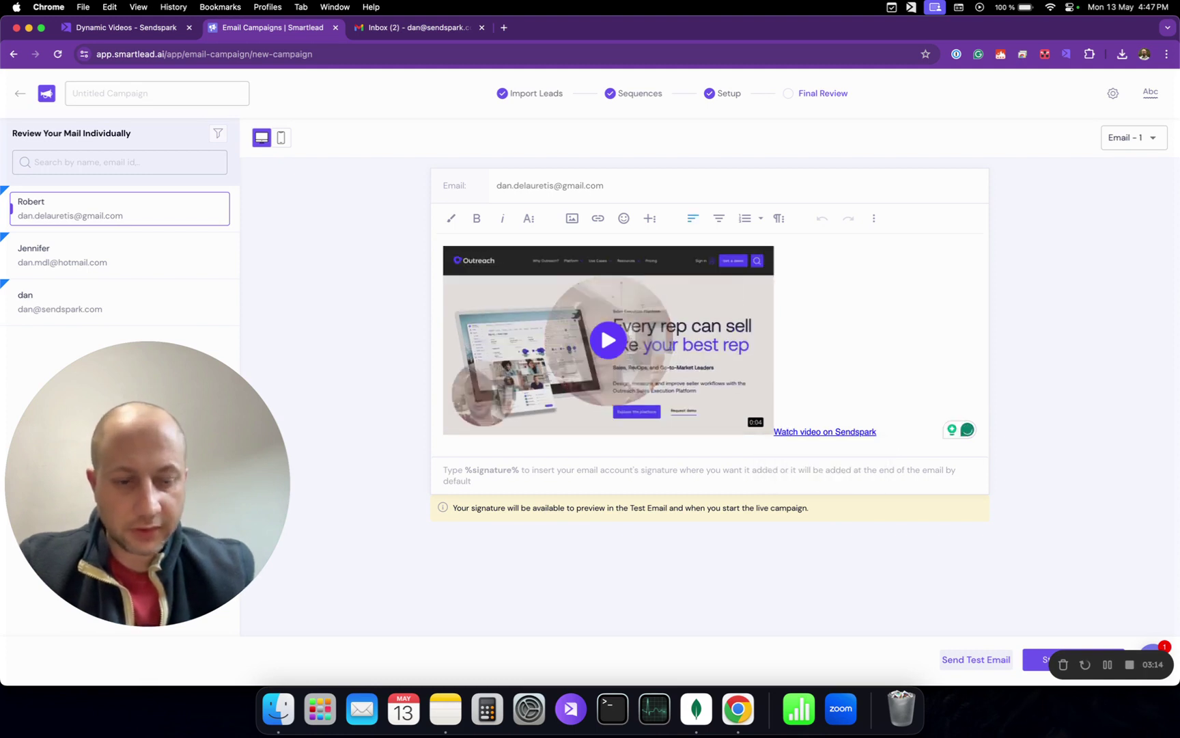
pyautogui.press('Return')
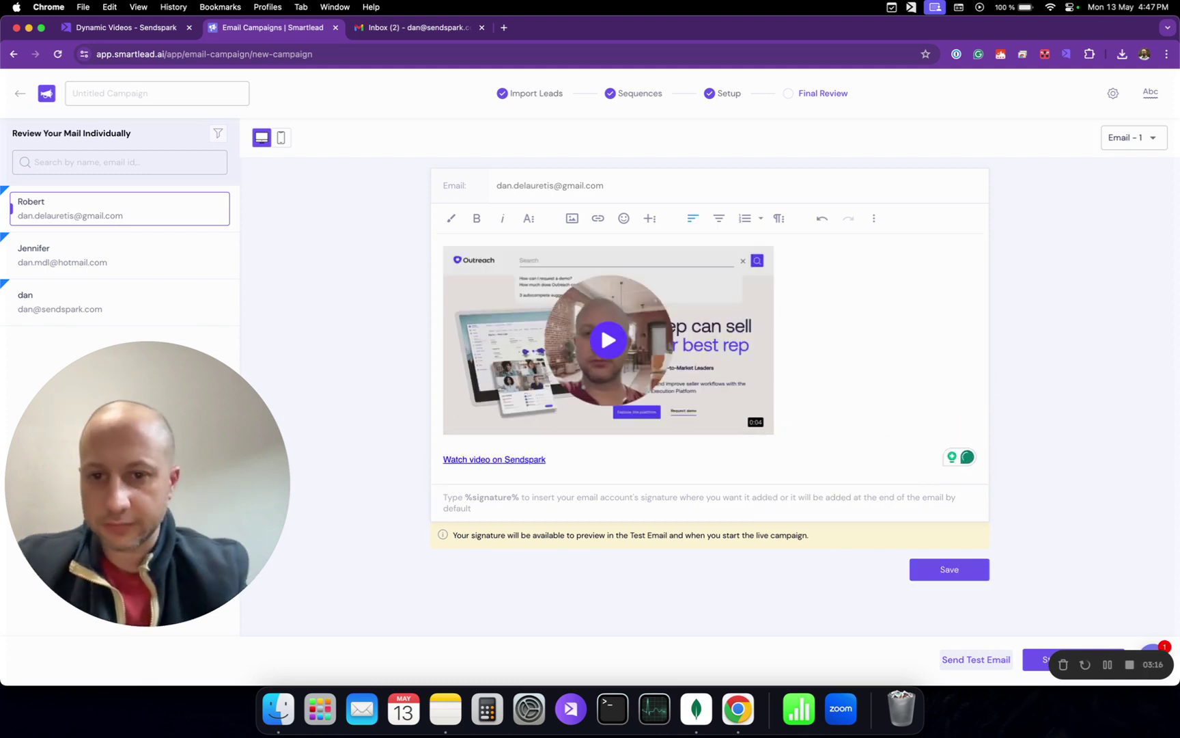
pyautogui.press('BackSpace')
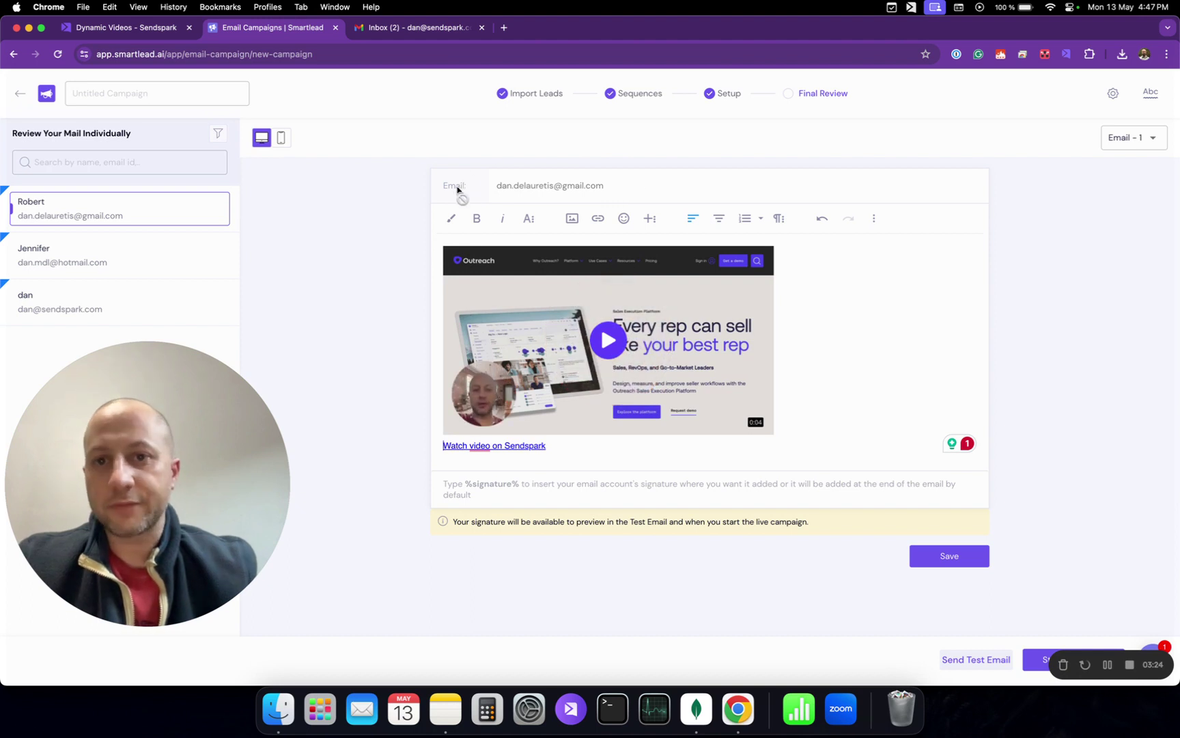
# Open the second lead's email preview and move its "Watch video on Sendspark" link onto a separate line below the thumbnail
pyautogui.click(99, 268)
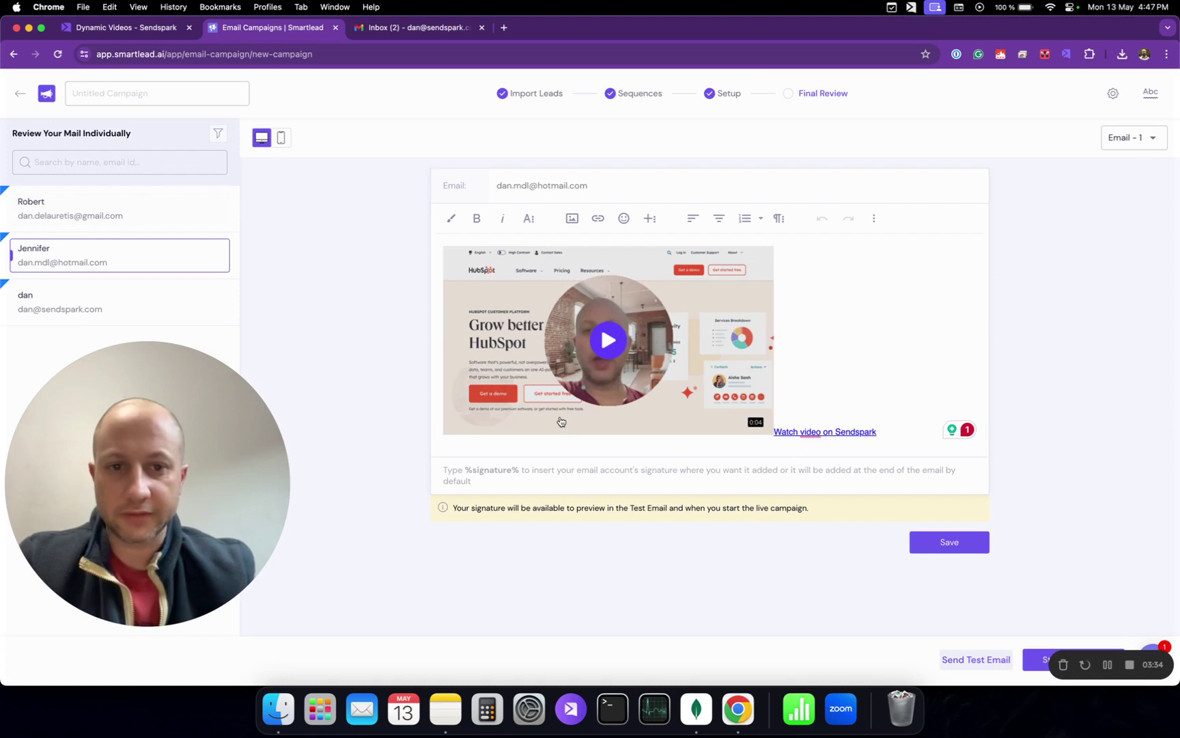
pyautogui.click(811, 414)
pyautogui.press('Left')
pyautogui.press('Left')
pyautogui.press('Left')
pyautogui.press('Left')
pyautogui.press('Left')
pyautogui.press('Left')
pyautogui.press('Left')
pyautogui.press('Left')
pyautogui.press('Left')
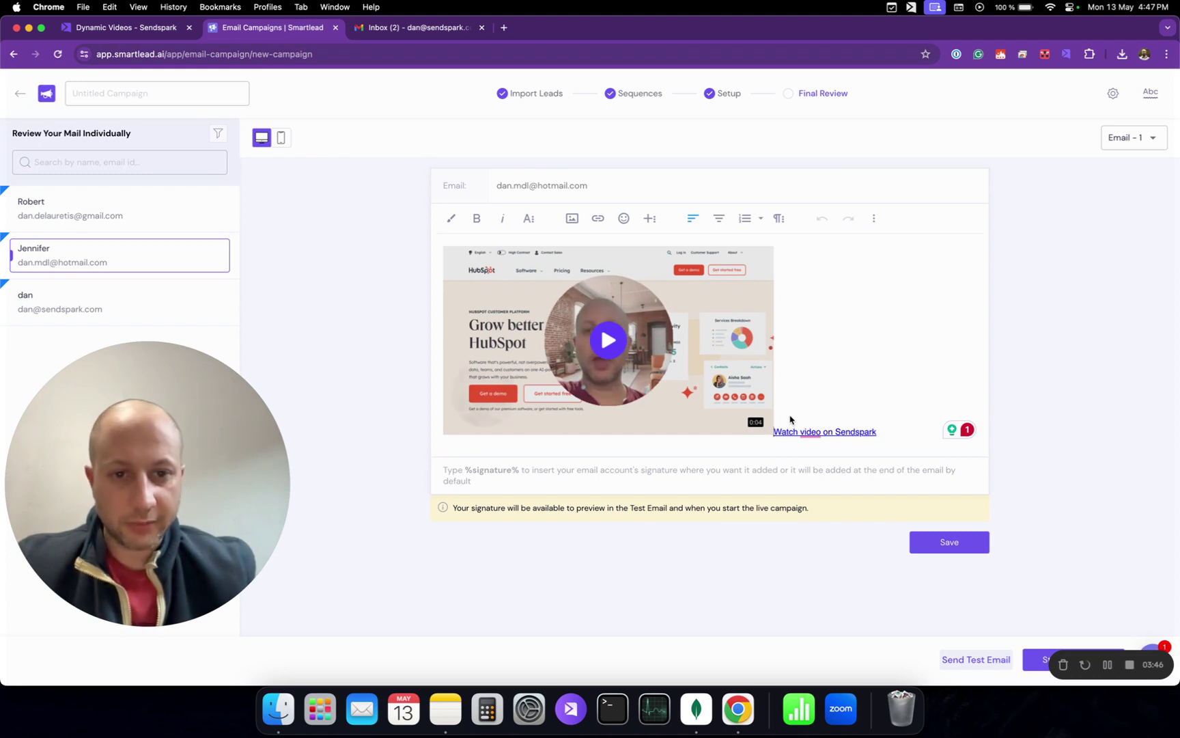
pyautogui.click(817, 430)
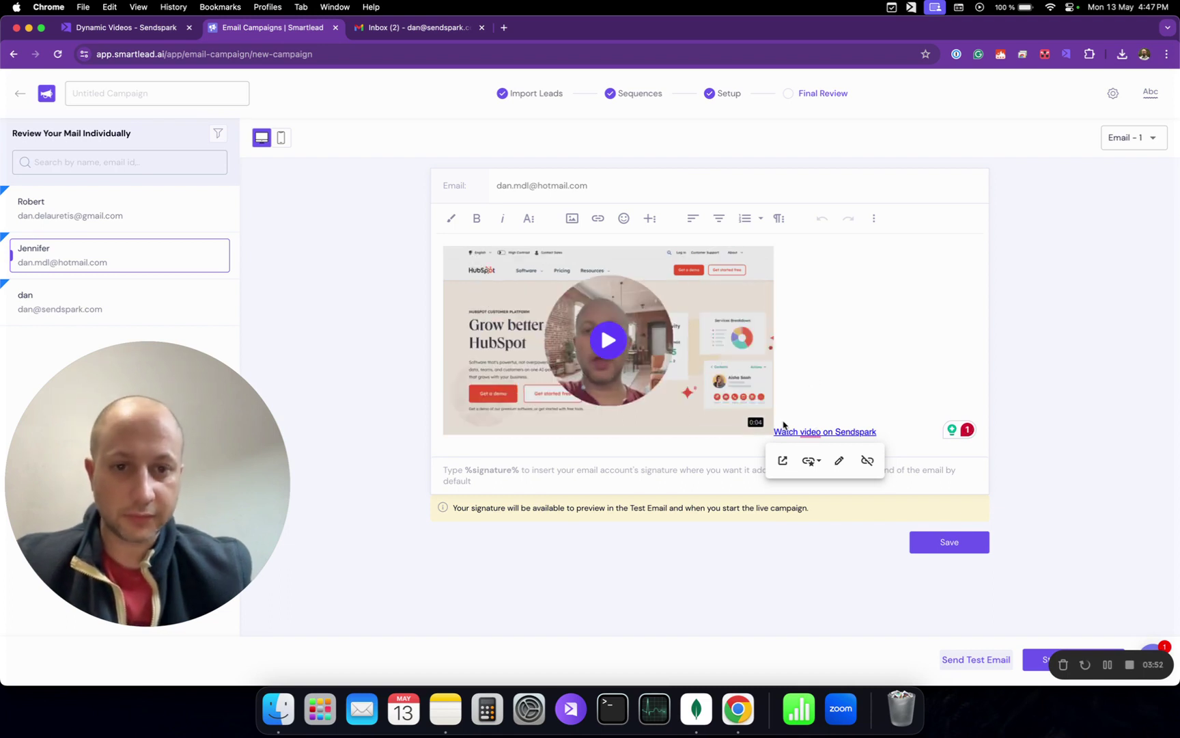
pyautogui.click(784, 425)
pyautogui.press('Return')
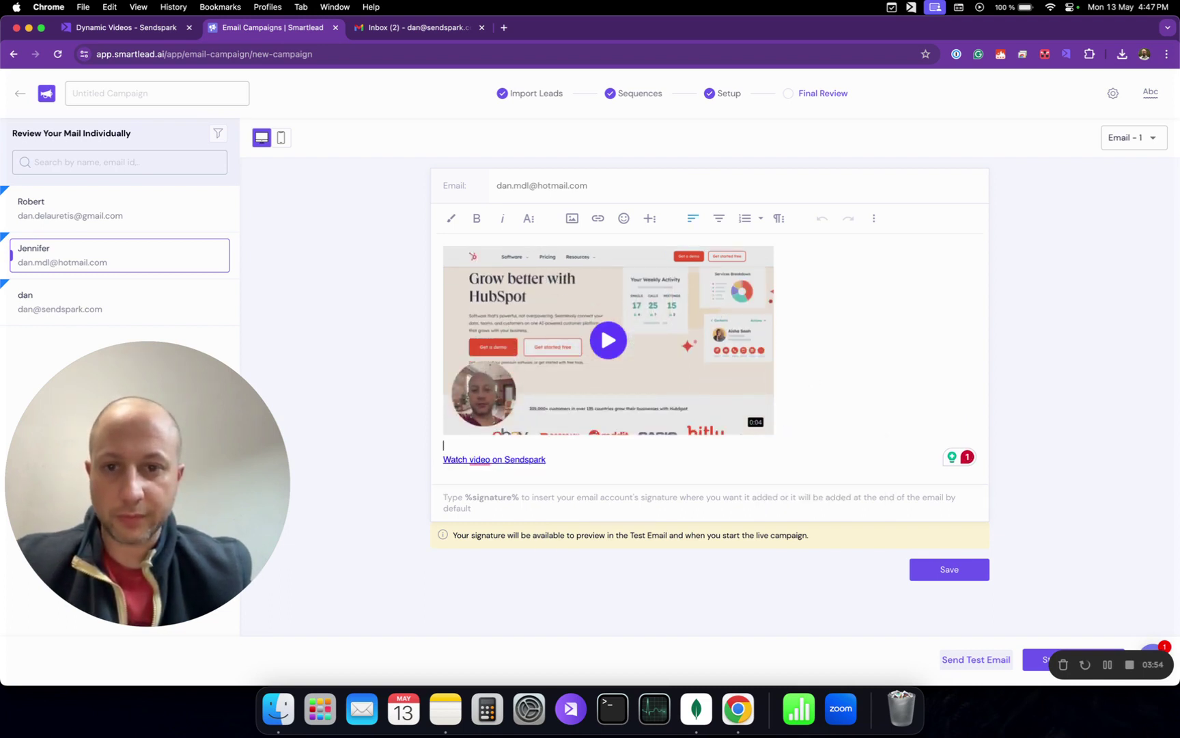